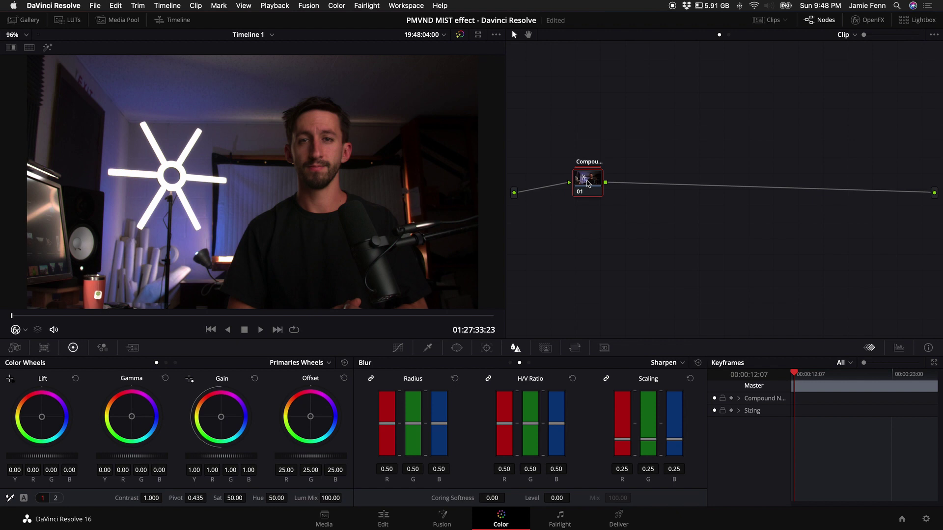
# Play and stop the talking-head clip, save the project, and add serial node 02 after node 01
pyautogui.press('space')
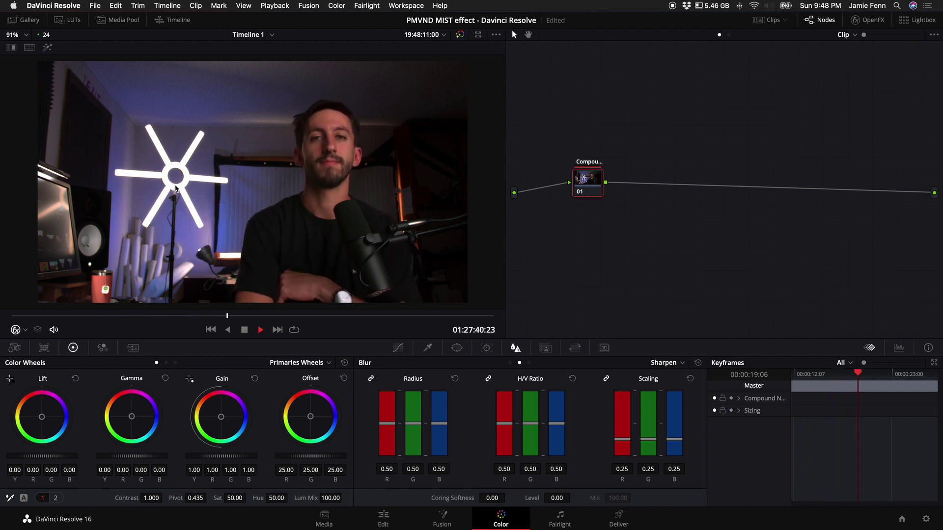
pyautogui.press('space')
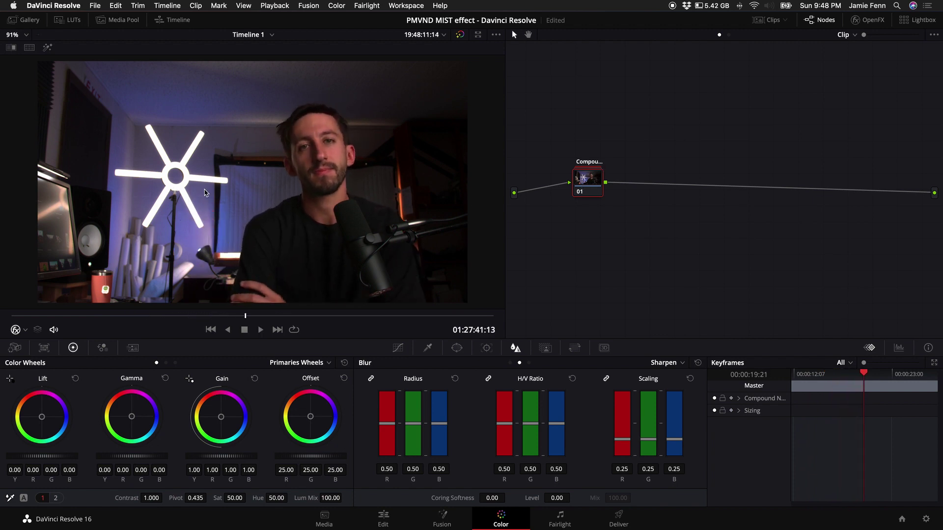
pyautogui.press('super+s')
pyautogui.hotkey('alt', 's')
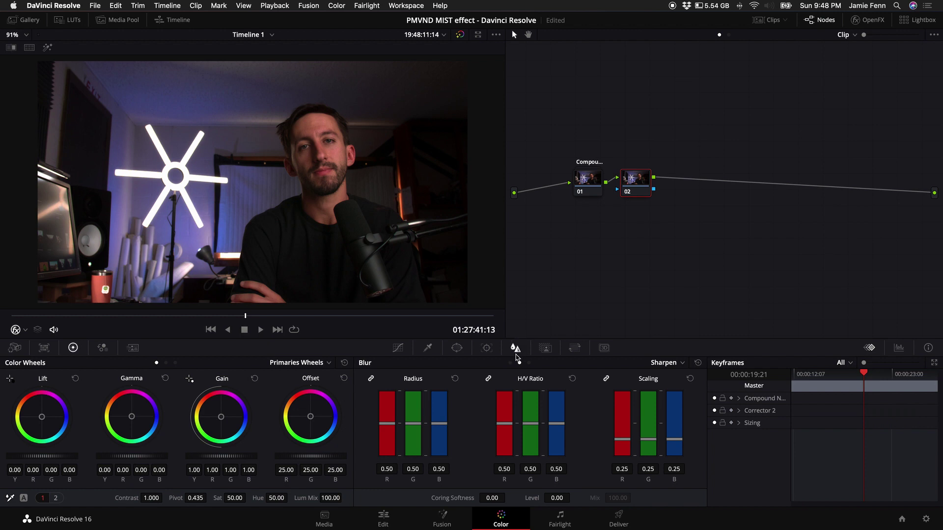
# Switch node 02's blur tool to Mist mode
pyautogui.click(670, 363)
pyautogui.click(674, 378)
pyautogui.click(681, 364)
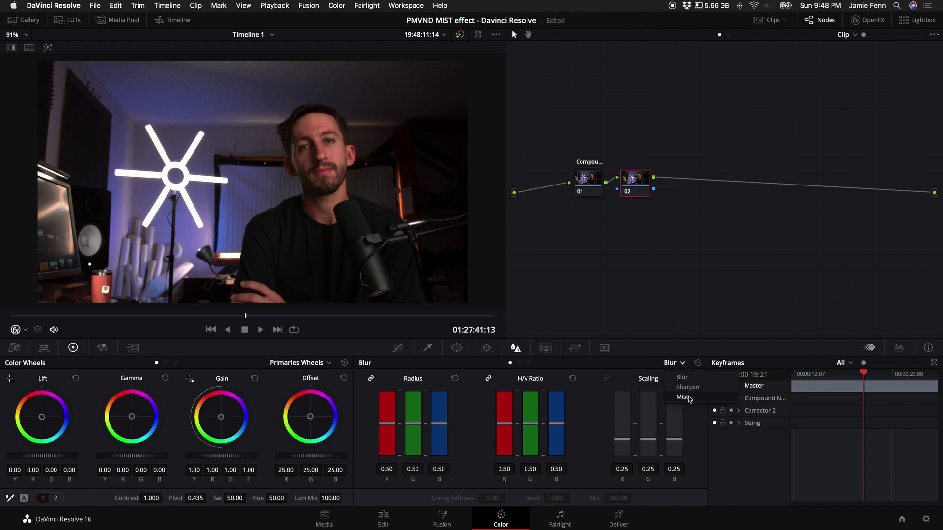
pyautogui.click(683, 397)
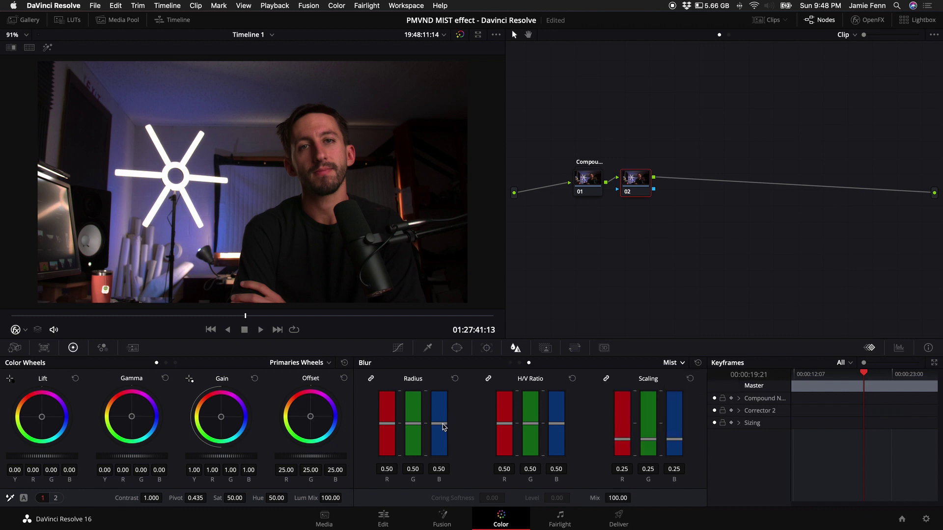
# Lower the linked Mist radius to 0.28 on all channels
pyautogui.moveTo(442, 427); pyautogui.dragTo(443, 441)
pyautogui.scroll(5, 213, 211)
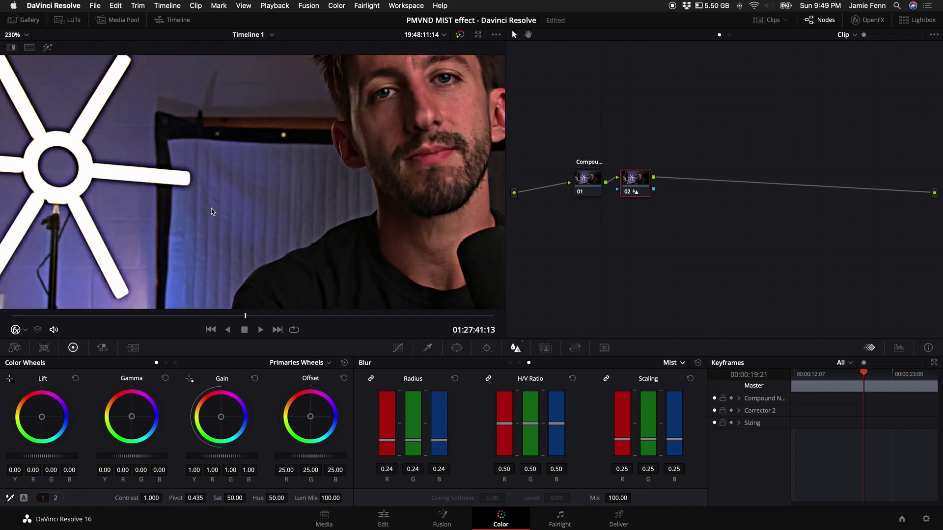
pyautogui.hscroll(-5, 212, 212)
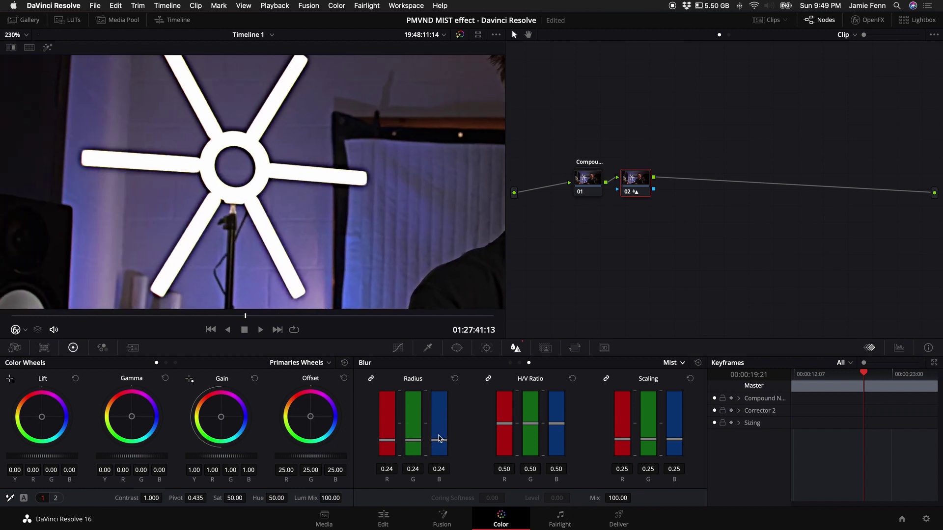
pyautogui.moveTo(438, 439)
pyautogui.mouseDown()
pyautogui.moveTo(441, 459)
pyautogui.moveTo(441, 447)
pyautogui.mouseUp()
pyautogui.scroll(-5, 324, 281)
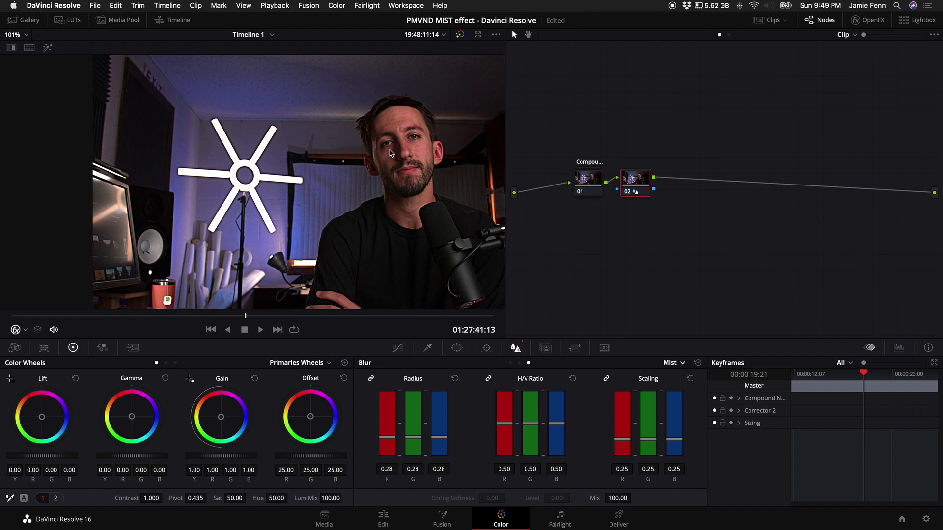
pyautogui.scroll(5, 398, 127)
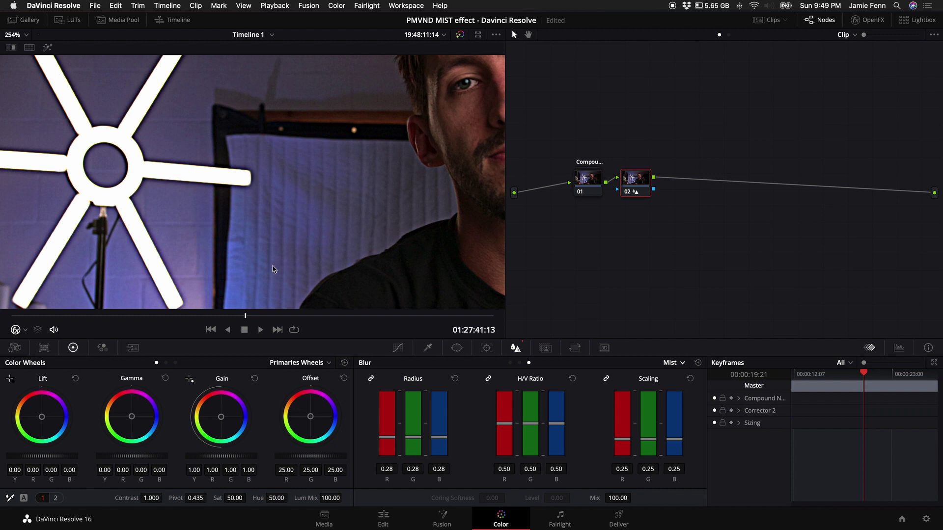
pyautogui.scroll(-4, 274, 269)
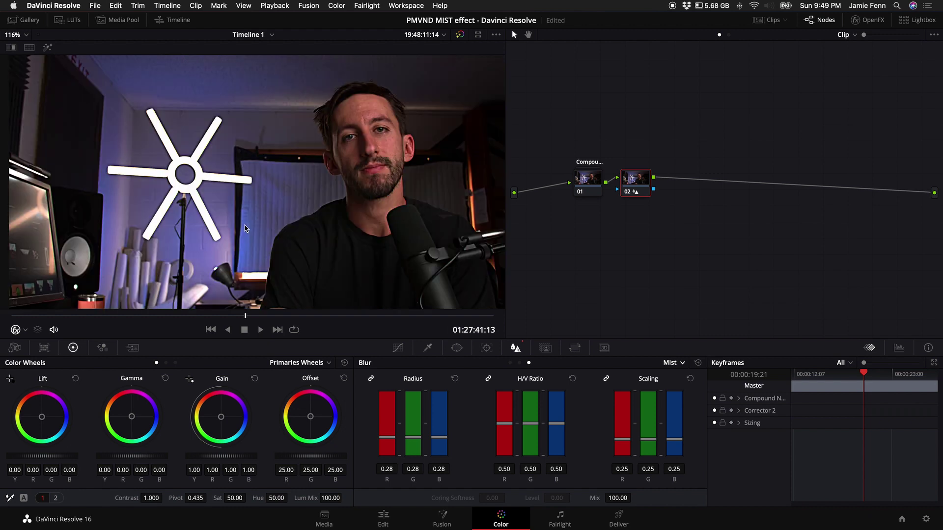
pyautogui.scroll(3, 445, 114)
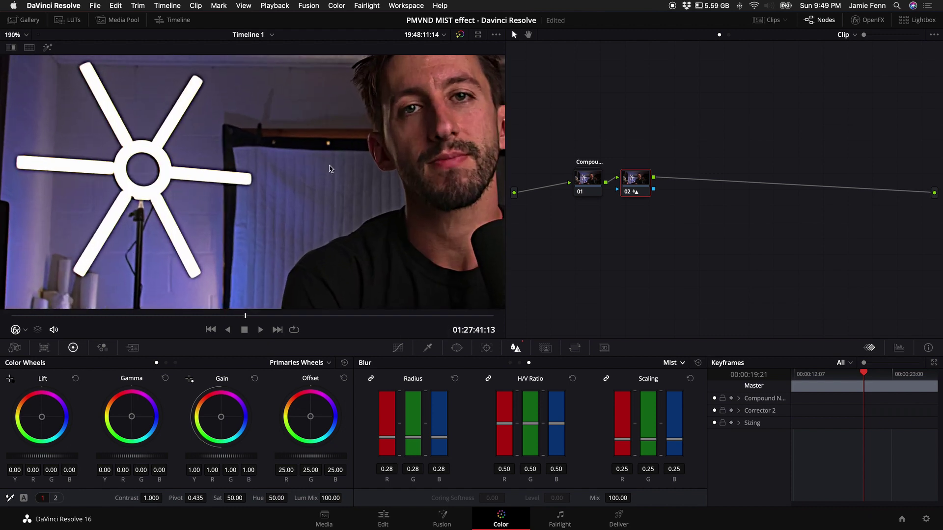
pyautogui.scroll(-2, 403, 155)
pyautogui.scroll(-1, 345, 175)
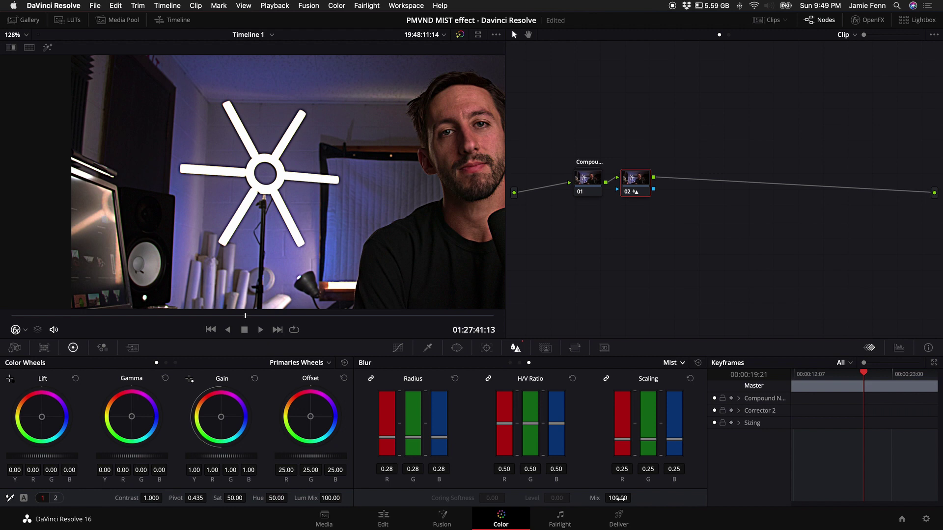
# Test lower Mist mix values and a 0.40 radius, then settle on radius 0.00 and mix 46
pyautogui.moveTo(624, 498); pyautogui.dragTo(599, 502)
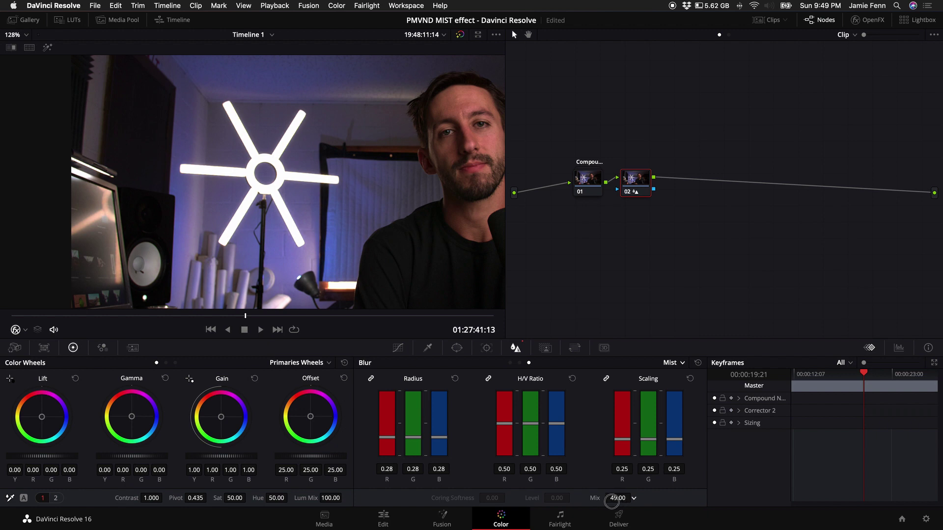
pyautogui.moveTo(604, 501)
pyautogui.mouseDown()
pyautogui.moveTo(643, 500)
pyautogui.moveTo(621, 499)
pyautogui.mouseUp()
pyautogui.scroll(5, 241, 167)
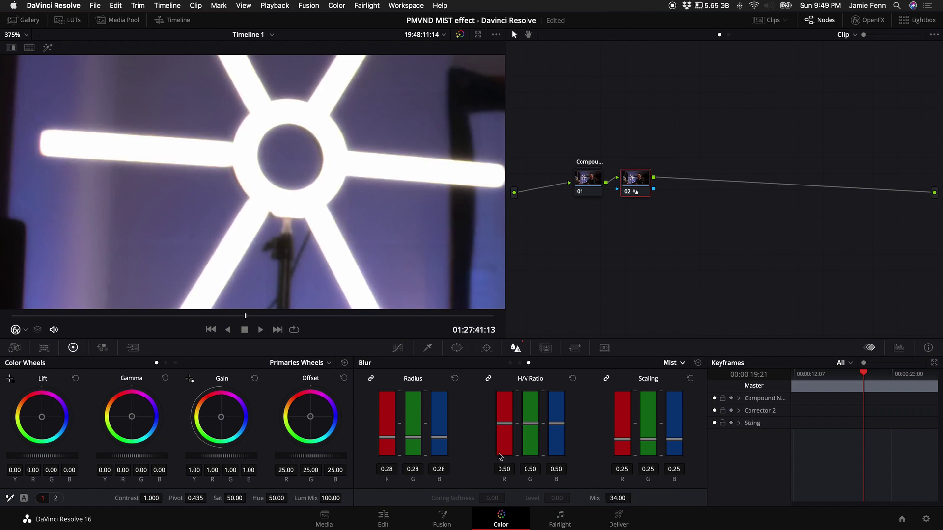
pyautogui.moveTo(444, 441); pyautogui.dragTo(442, 488)
pyautogui.moveTo(619, 498); pyautogui.dragTo(617, 498)
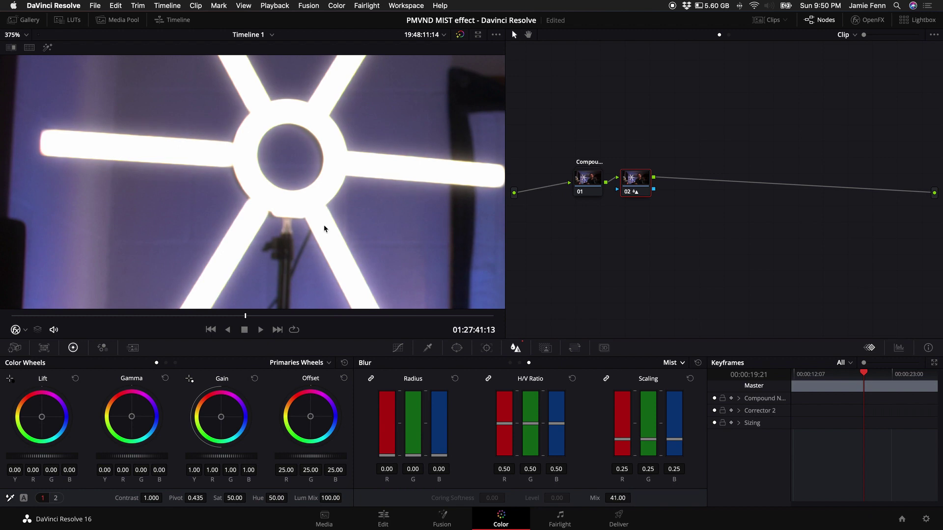
pyautogui.scroll(-5, 310, 208)
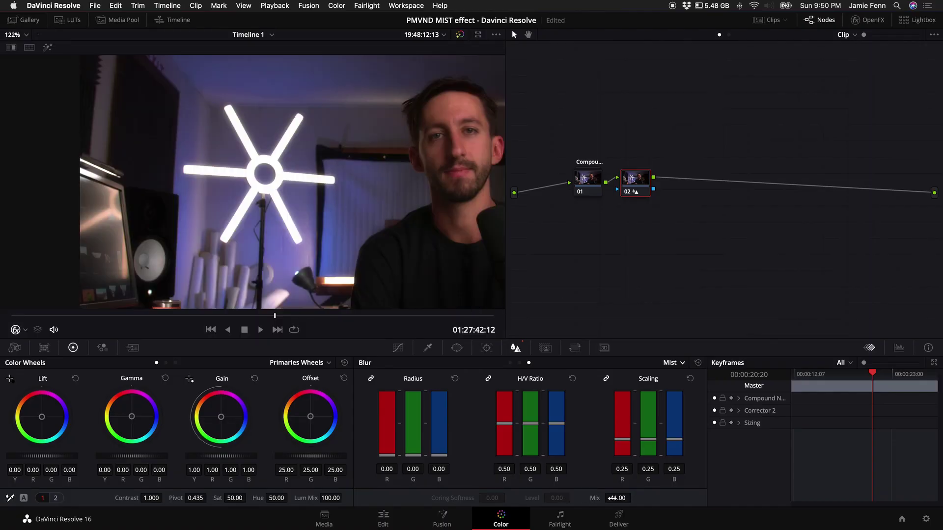
pyautogui.moveTo(618, 498); pyautogui.dragTo(622, 500)
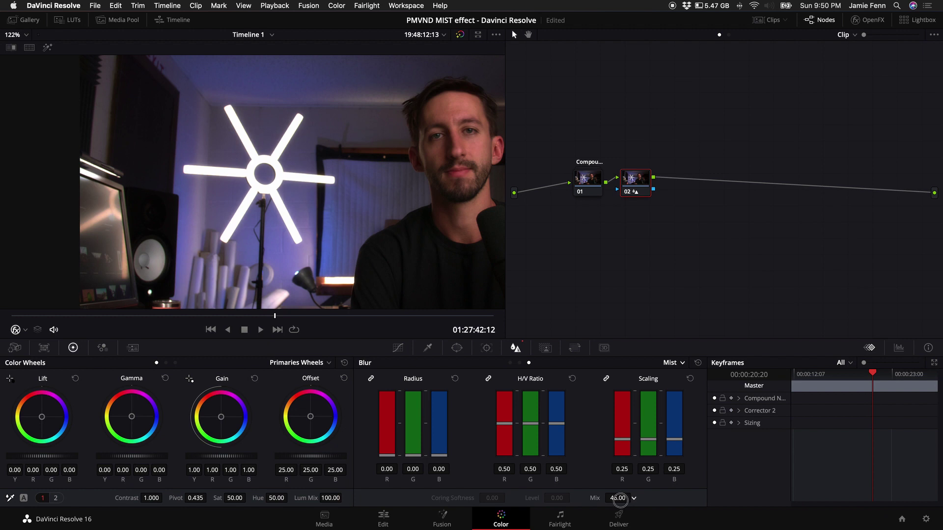
pyautogui.scroll(5, 346, 235)
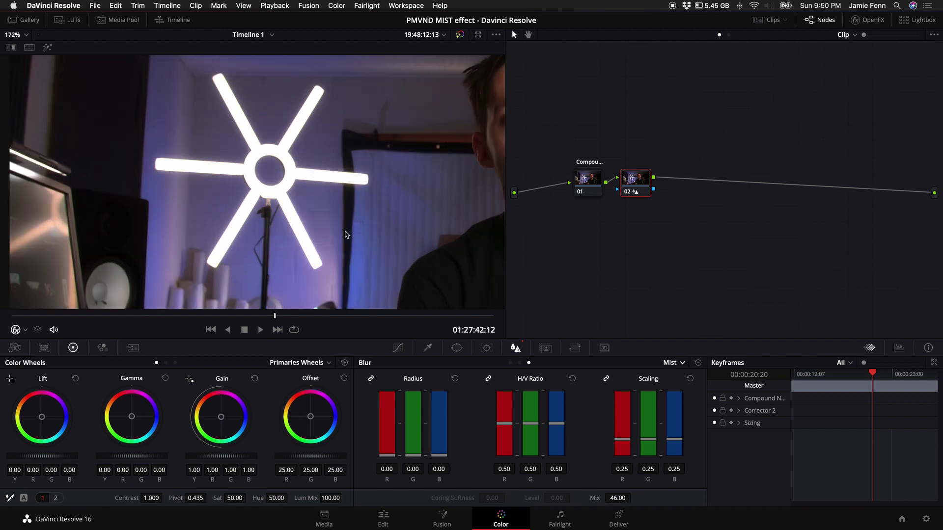
pyautogui.scroll(-6, 346, 235)
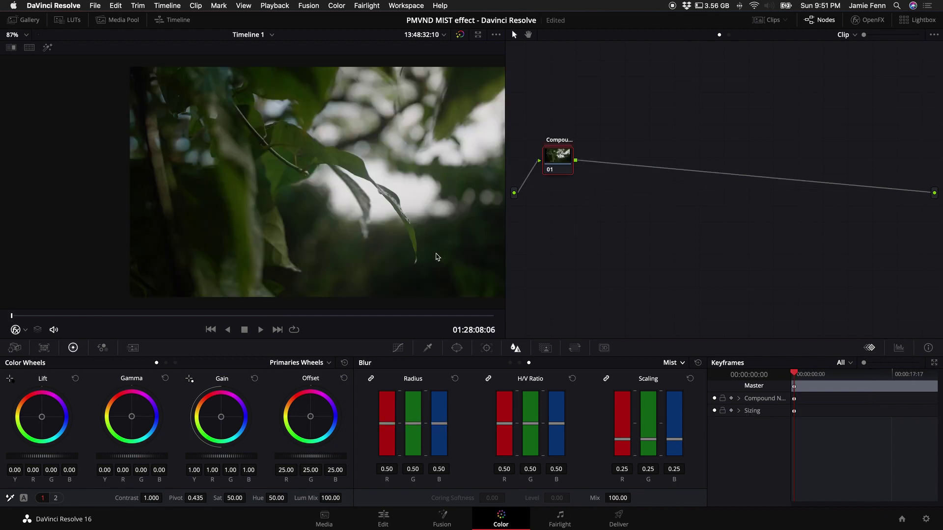
# On the leafy clip, add serial node 02 after node 01, then layer node 04 with a Layer Mixer
pyautogui.scroll(-4, 437, 255)
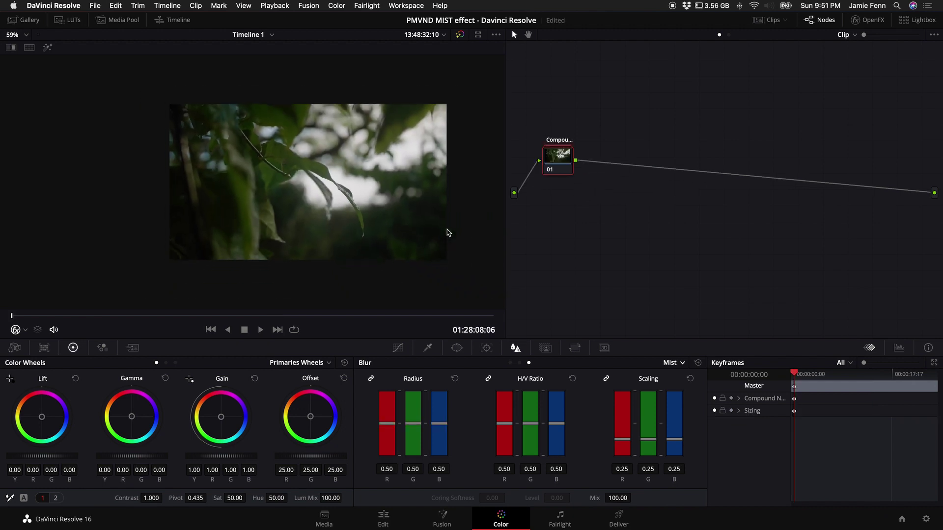
pyautogui.scroll(4, 405, 230)
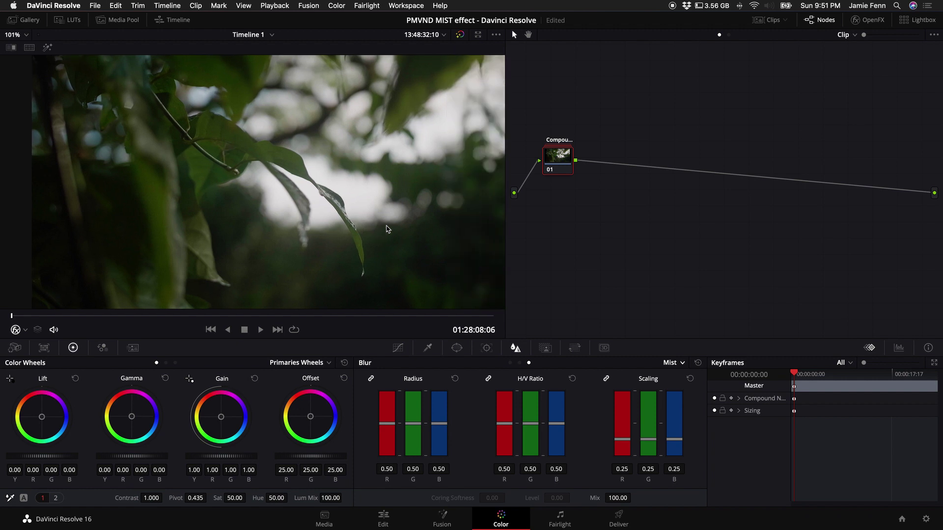
pyautogui.moveTo(564, 162); pyautogui.dragTo(558, 166)
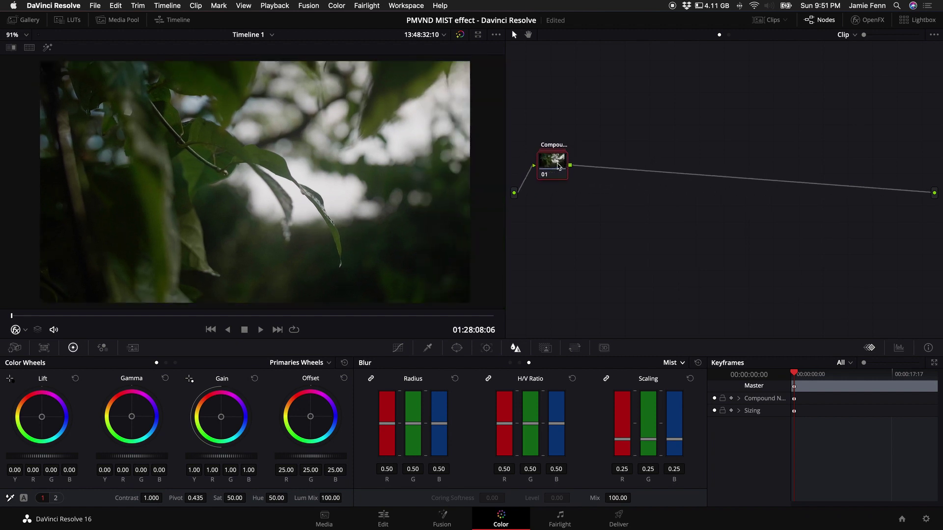
pyautogui.hotkey('alt', 's')
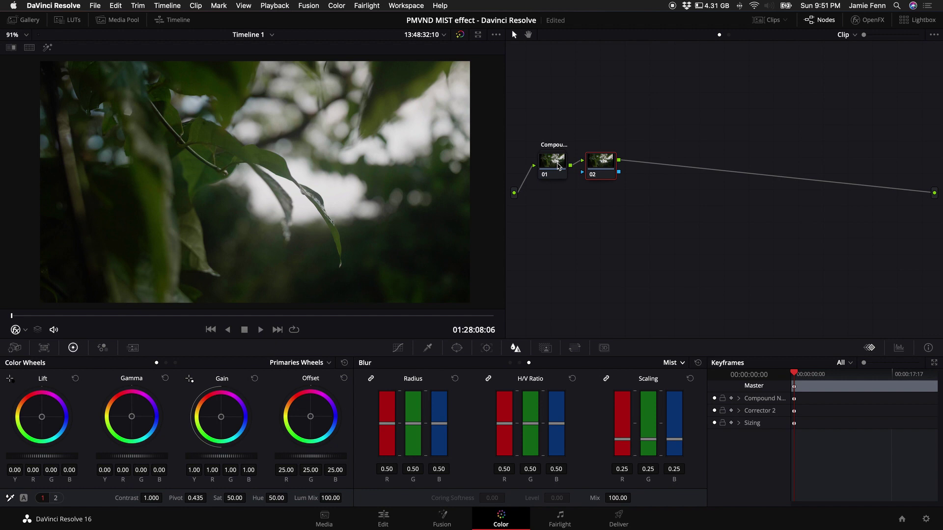
pyautogui.hotkey('alt', 'l')
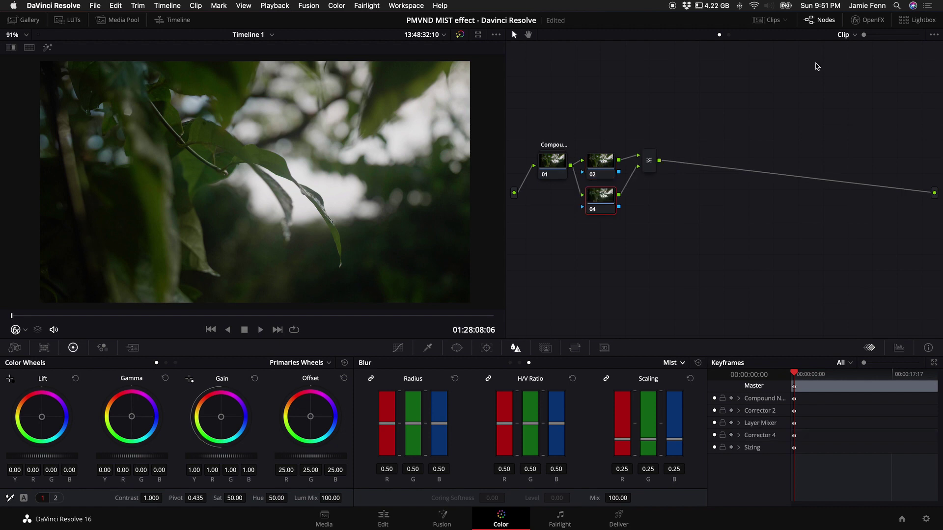
# Apply Gaussian Blur to node 04 and raise its strength to 1.000
pyautogui.click(881, 20)
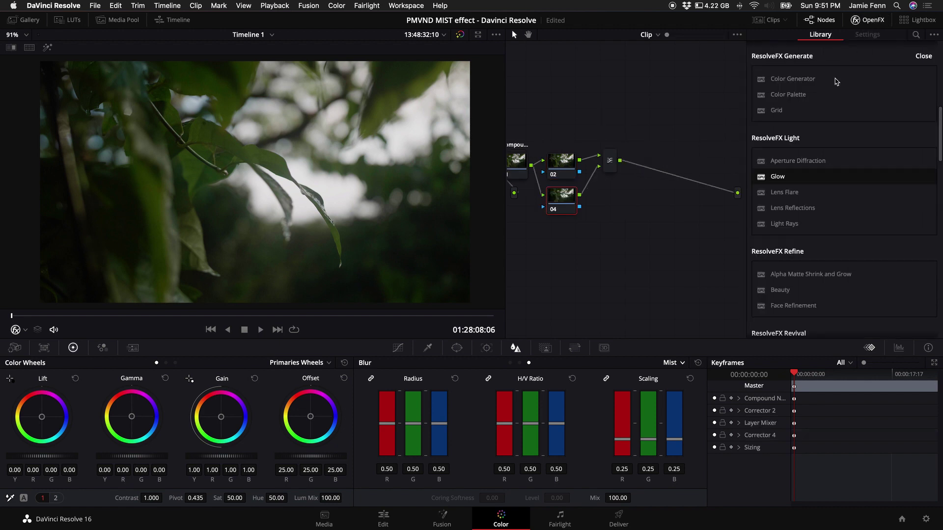
pyautogui.scroll(5, 795, 111)
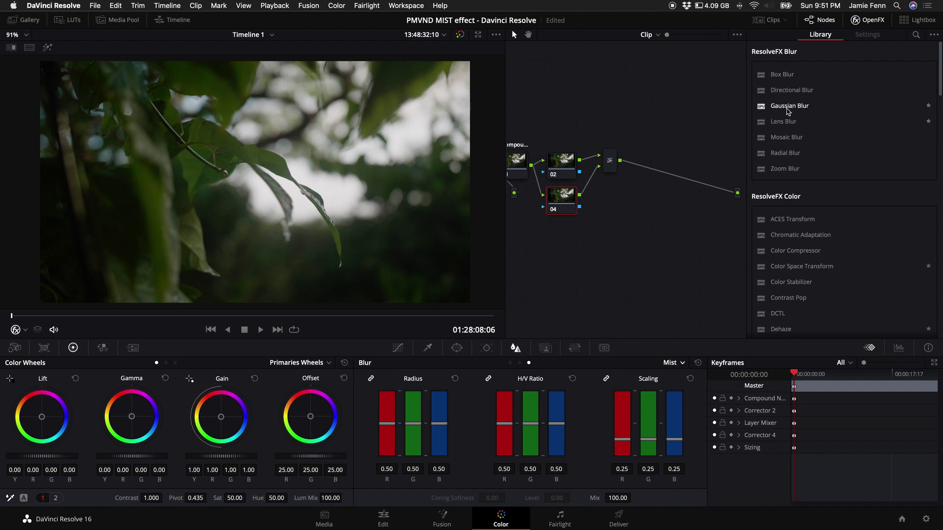
pyautogui.moveTo(801, 110); pyautogui.dragTo(566, 202)
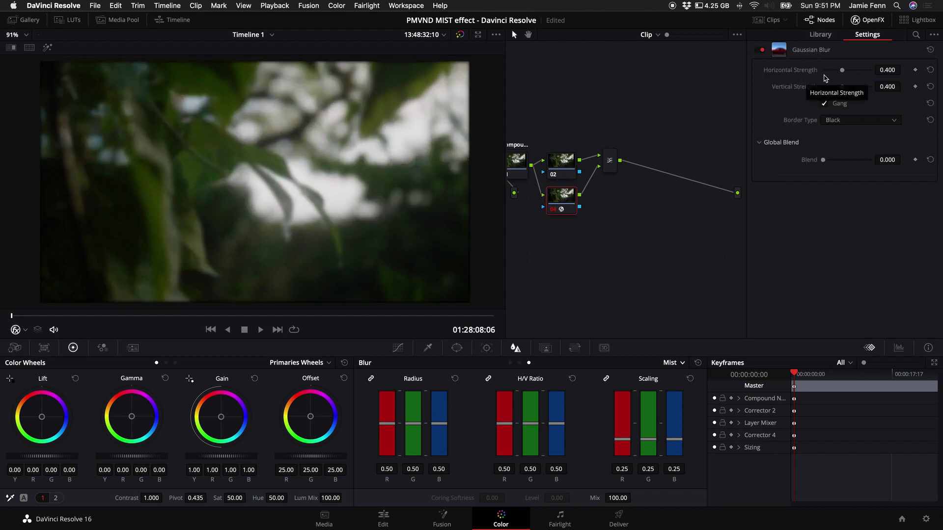
pyautogui.moveTo(842, 70); pyautogui.dragTo(885, 72)
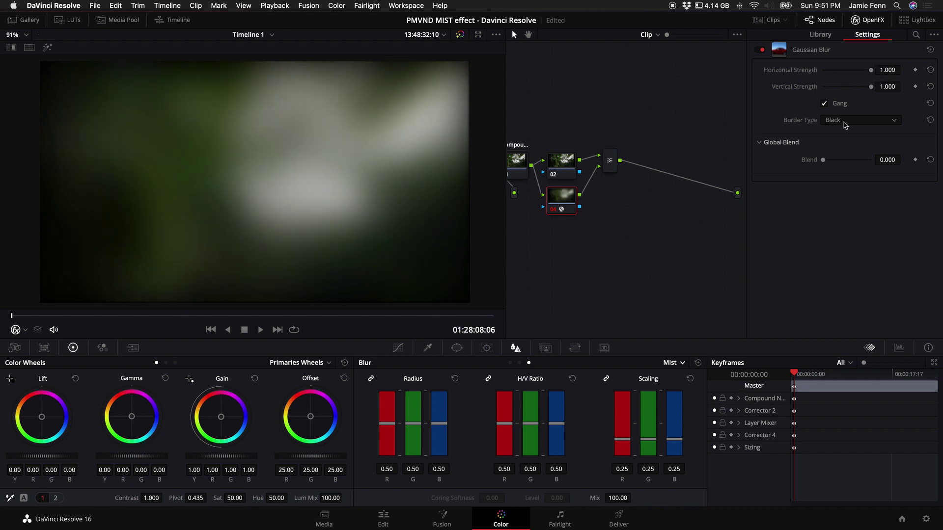
pyautogui.scroll(-3, 326, 218)
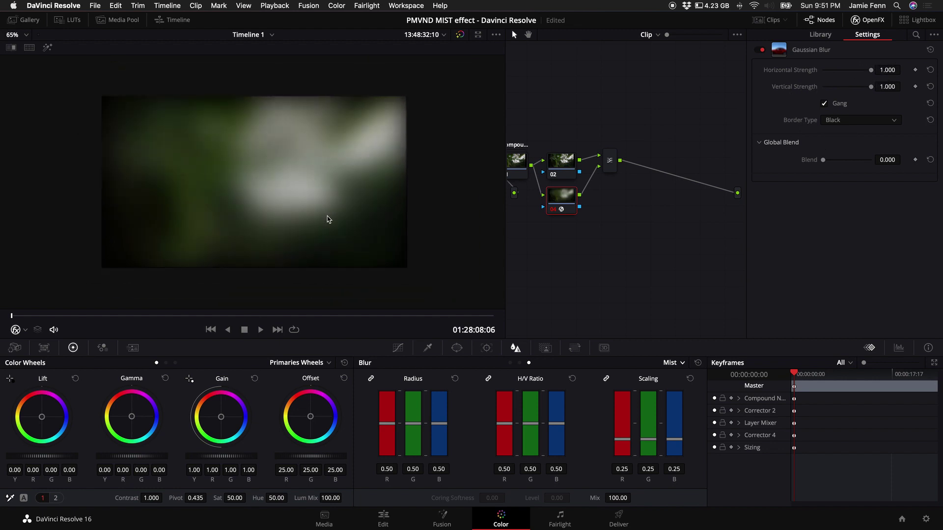
# Set the blur's Border Type to Replicate and drop node 04's saturation to 0
pyautogui.click(860, 123)
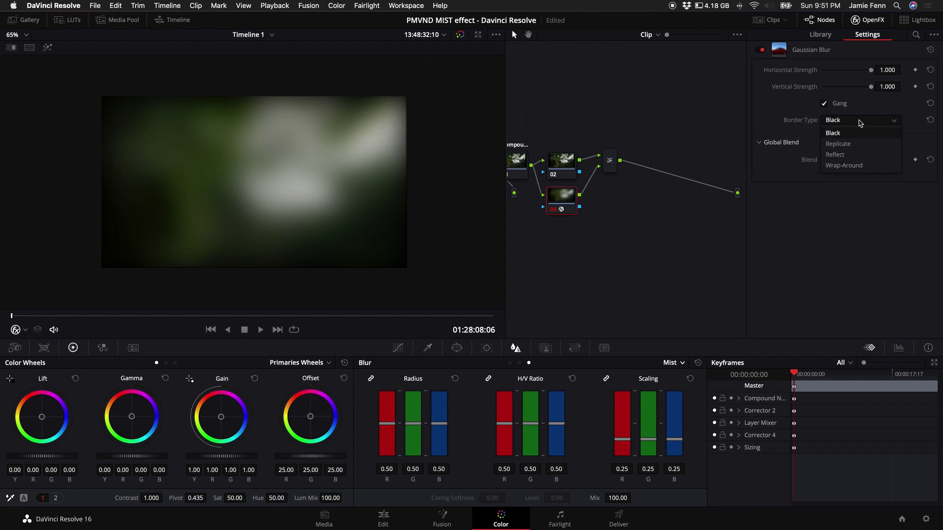
pyautogui.click(846, 144)
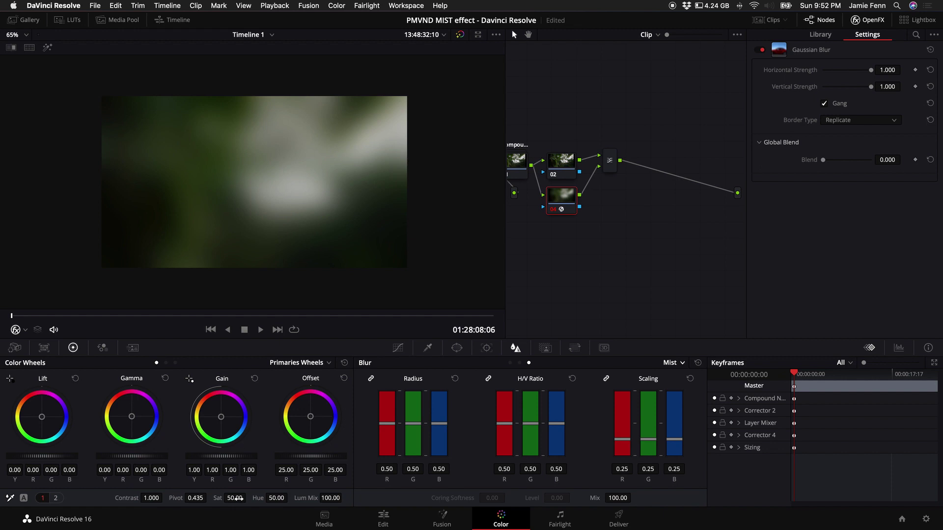
pyautogui.moveTo(239, 499); pyautogui.dragTo(128, 499)
pyautogui.moveTo(608, 162); pyautogui.dragTo(623, 174)
# Set the Layer Mixer's composite mode to Screen to blend the blurred layer over the image
pyautogui.rightClick(622, 174)
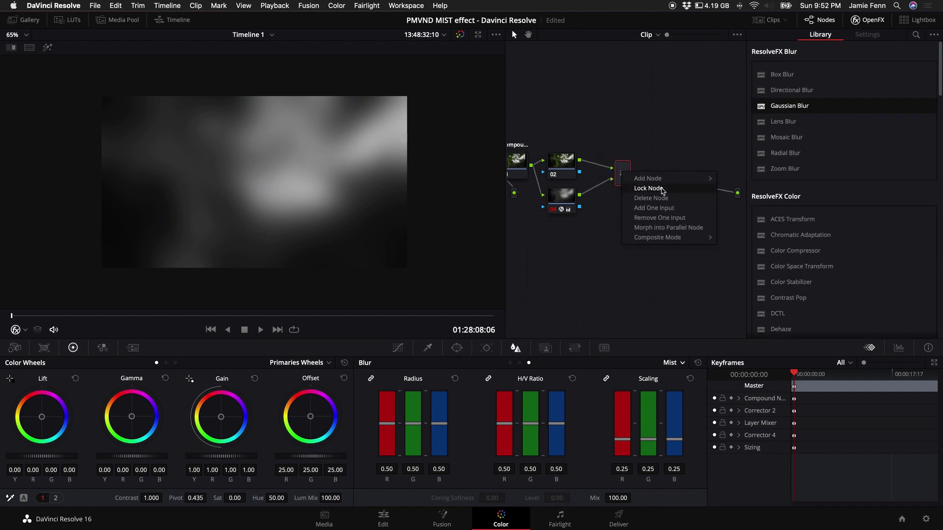
pyautogui.moveTo(670, 242)
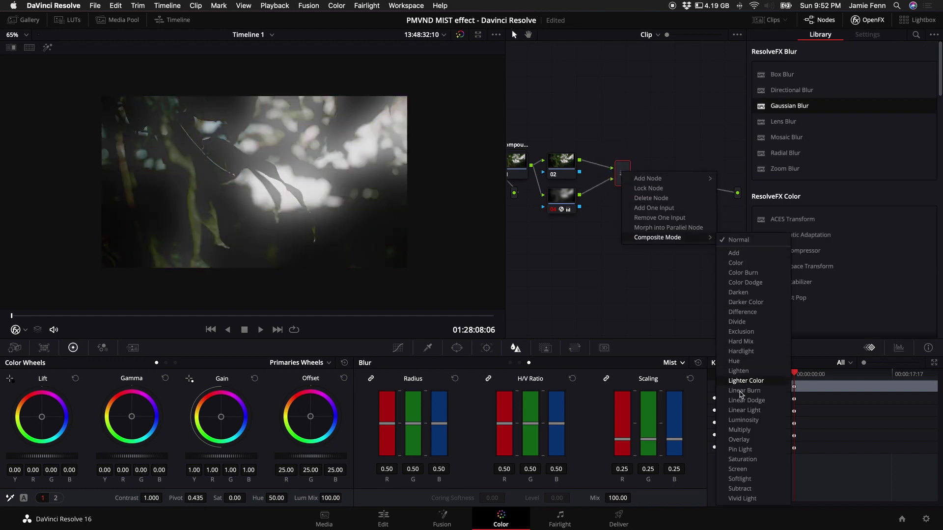
pyautogui.click(737, 470)
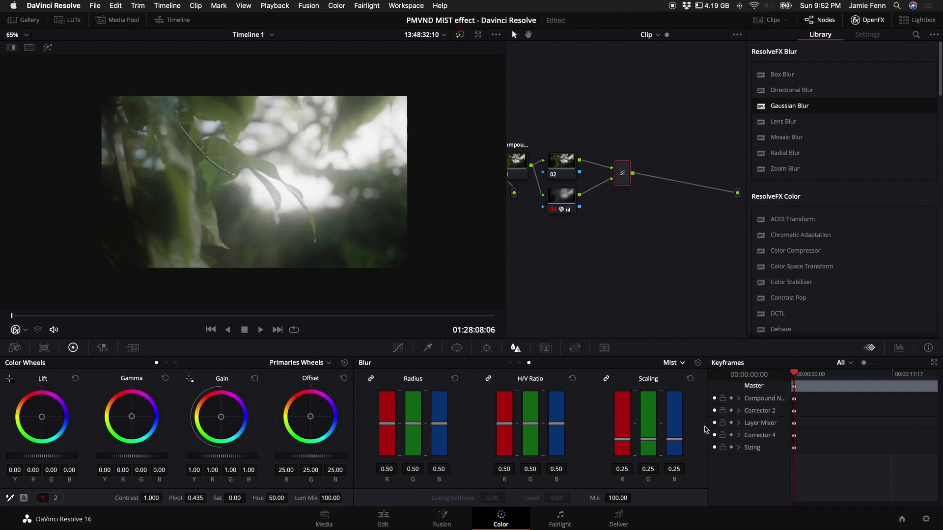
# Inspect the misty result in the enlarged viewer, then reselect node 04 in the node graph
pyautogui.hotkey('alt', 'f')
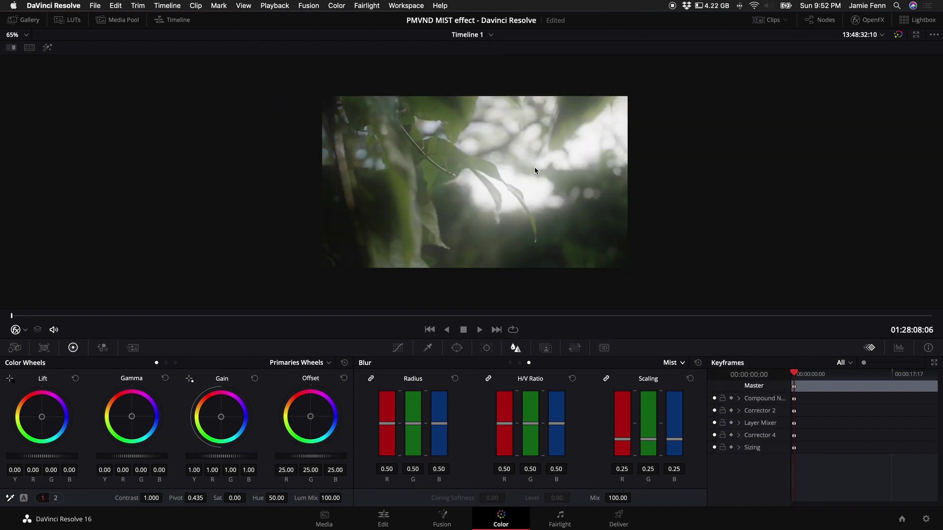
pyautogui.click(816, 20)
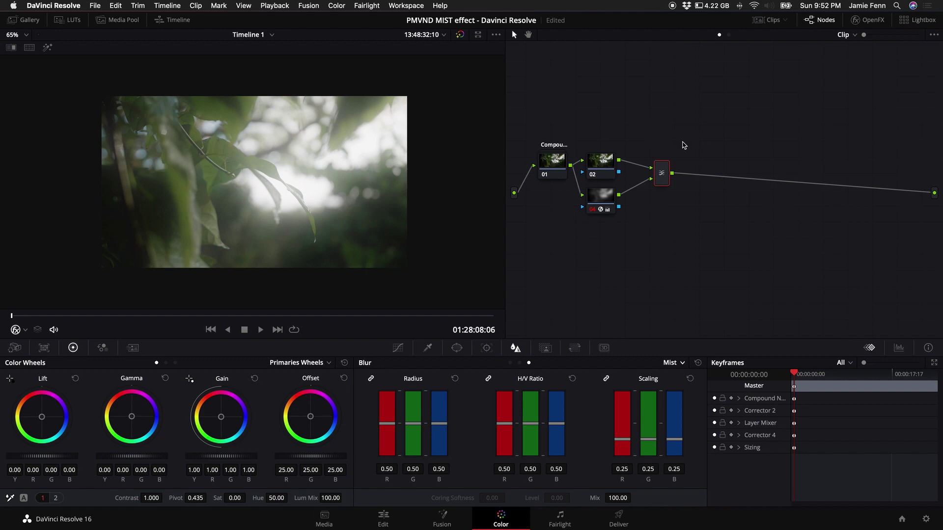
pyautogui.click(609, 199)
# Show the Waveform scope in the scopes panel
pyautogui.click(900, 349)
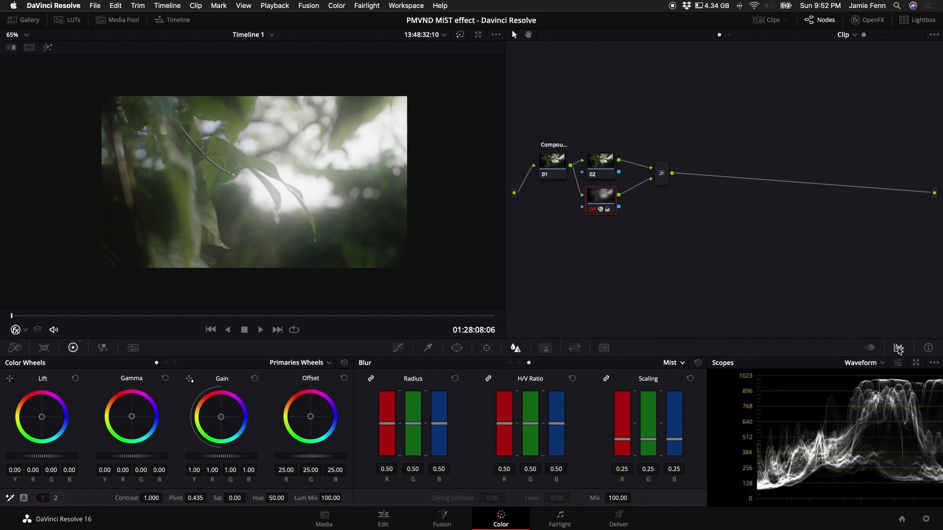
pyautogui.click(874, 366)
pyautogui.click(874, 391)
pyautogui.click(902, 367)
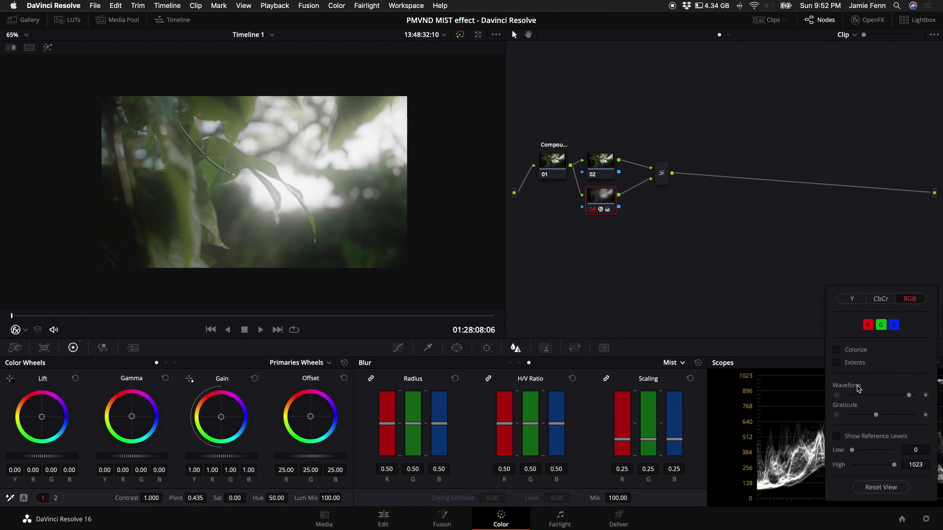
pyautogui.click(789, 331)
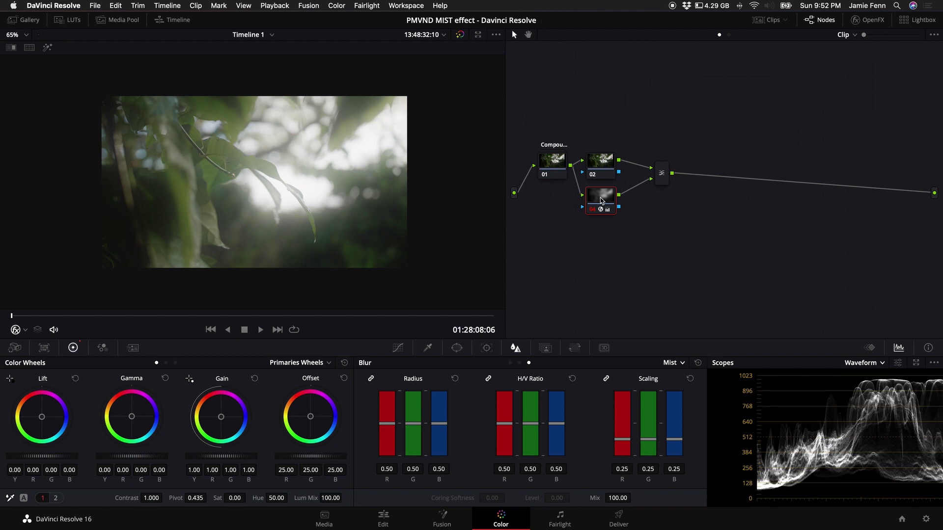
# Disable and re-enable node 04 to compare the image with and without the mist
pyautogui.press('super+d')
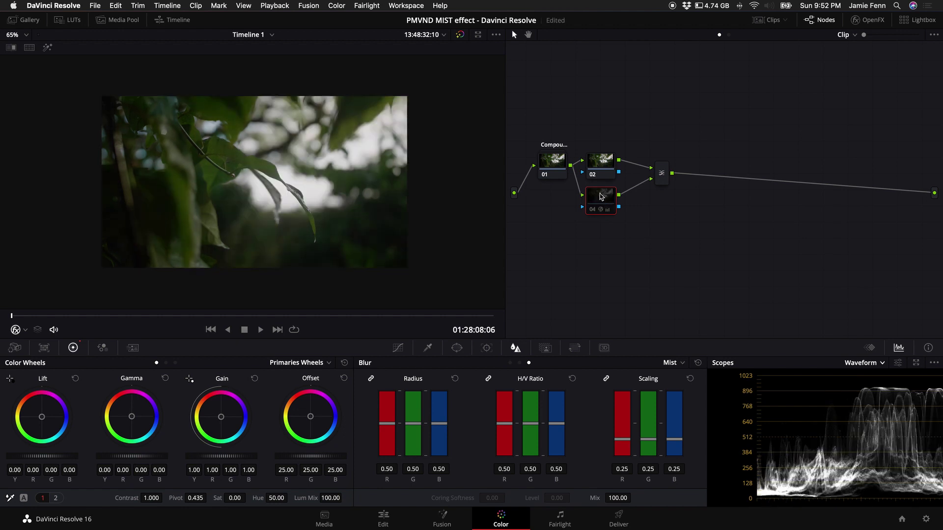
pyautogui.press('super+d')
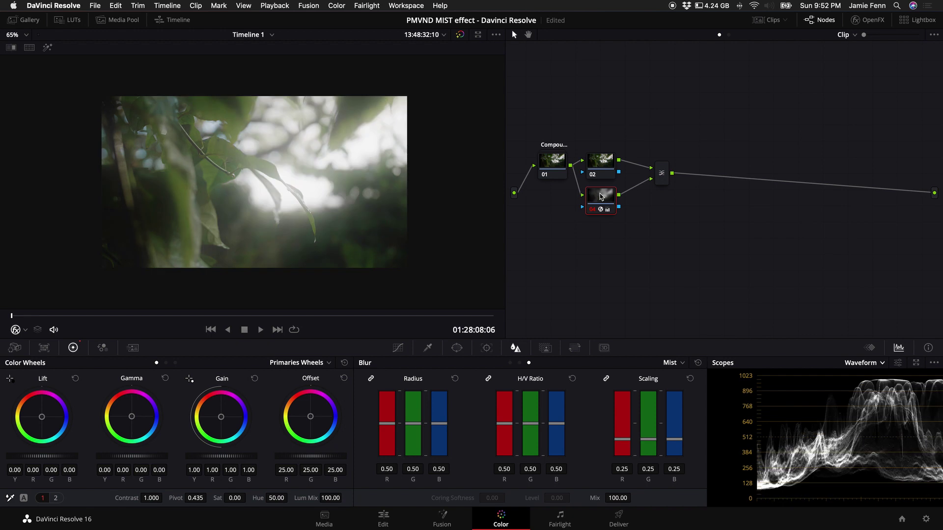
pyautogui.moveTo(598, 206); pyautogui.dragTo(602, 204)
# Shape node 04's luma curve by crushing the shadows and brightening the highlights
pyautogui.click(399, 349)
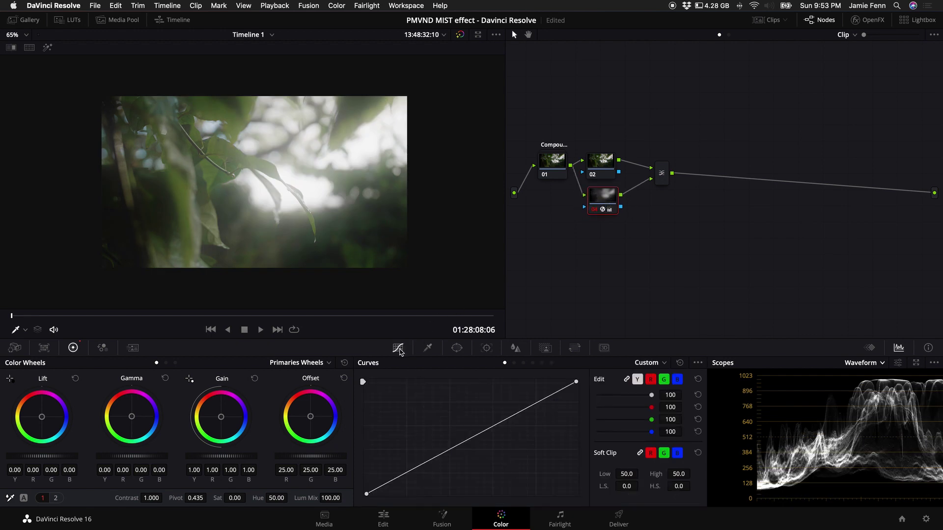
pyautogui.moveTo(393, 479); pyautogui.dragTo(396, 491)
pyautogui.moveTo(545, 405); pyautogui.dragTo(523, 380)
pyautogui.moveTo(400, 496); pyautogui.dragTo(416, 507)
pyautogui.moveTo(524, 386); pyautogui.dragTo(527, 401)
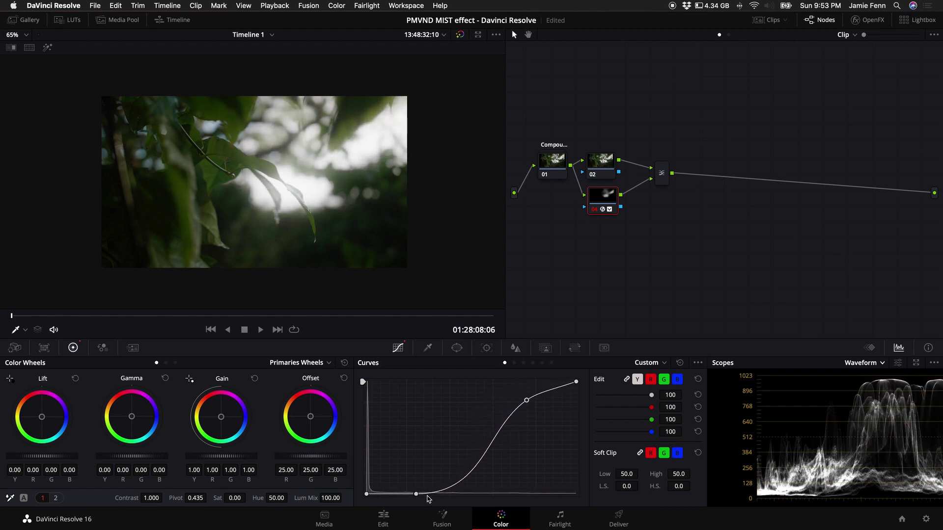
pyautogui.moveTo(416, 493); pyautogui.dragTo(406, 482)
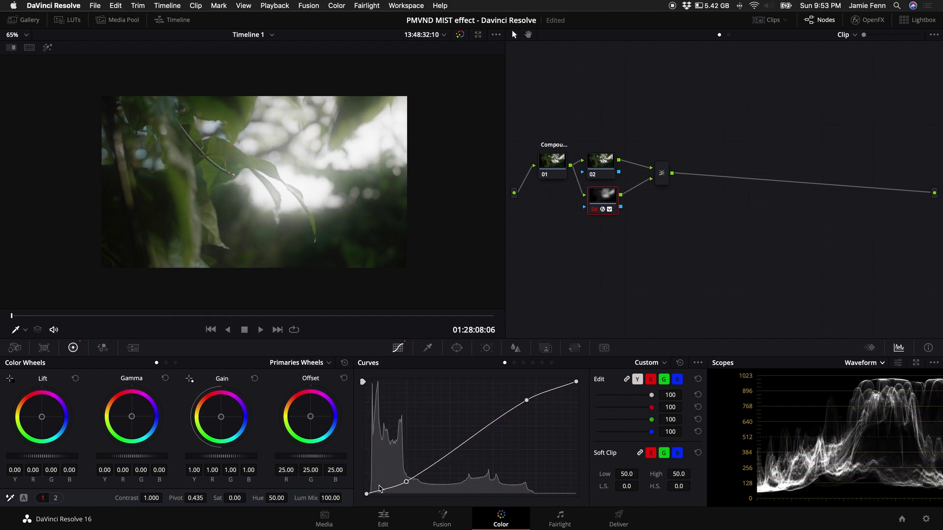
# Reset the curve points, then rework the black and white points to darken the mist's shadows
pyautogui.rightClick(407, 482)
pyautogui.rightClick(526, 401)
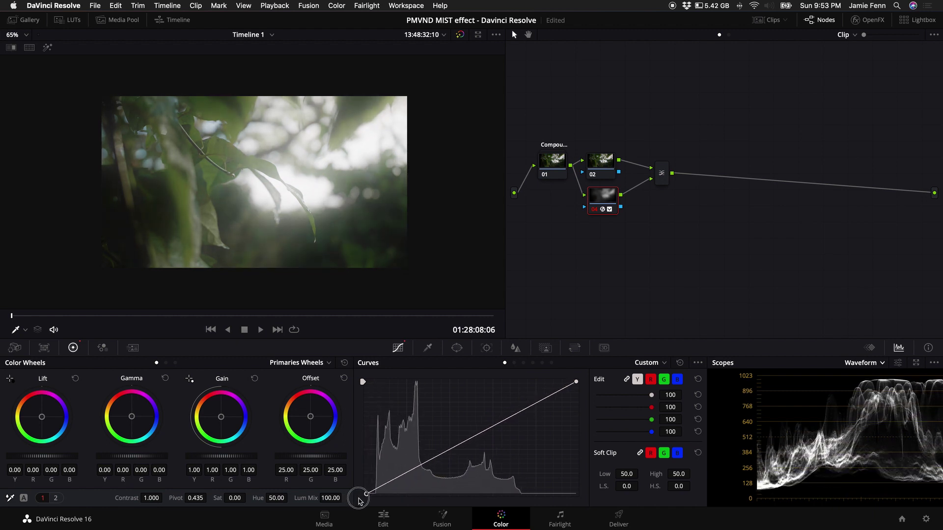
pyautogui.moveTo(360, 501); pyautogui.dragTo(377, 500)
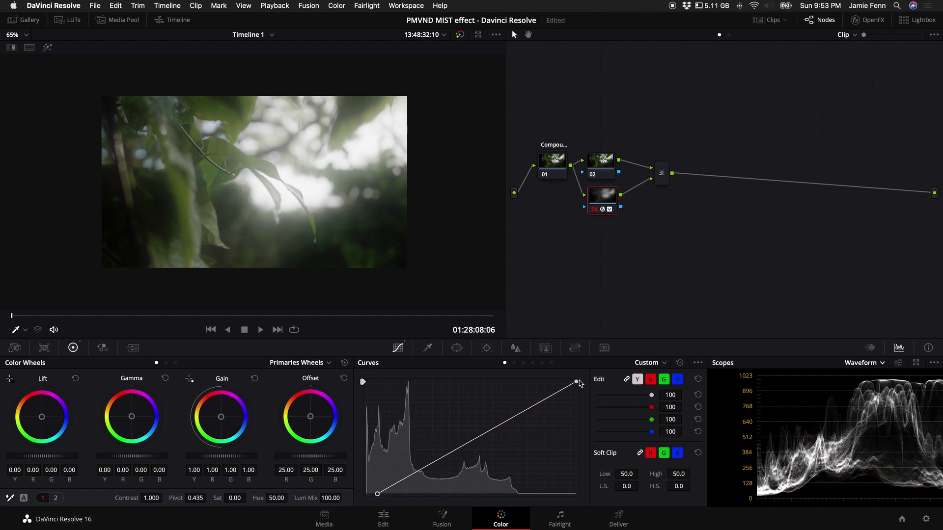
pyautogui.moveTo(577, 382); pyautogui.dragTo(609, 526)
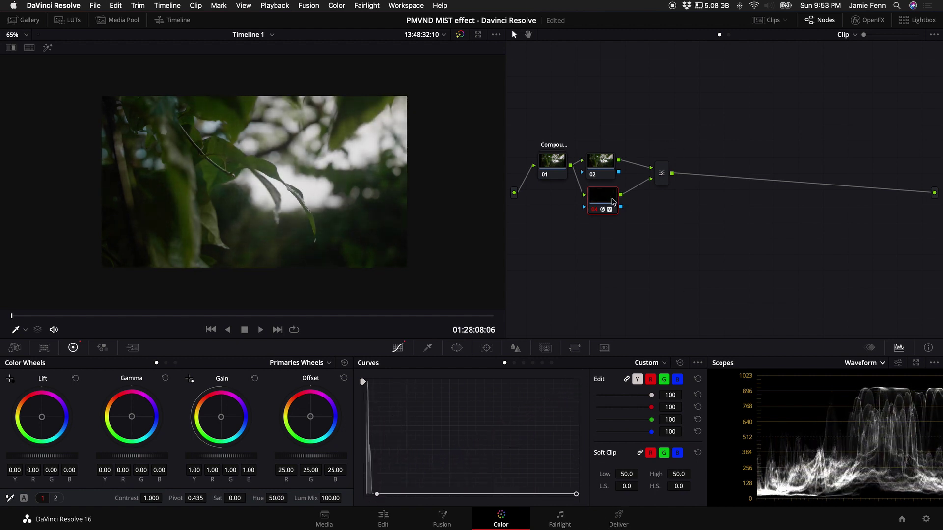
pyautogui.hotkey('ctrl', 'd')
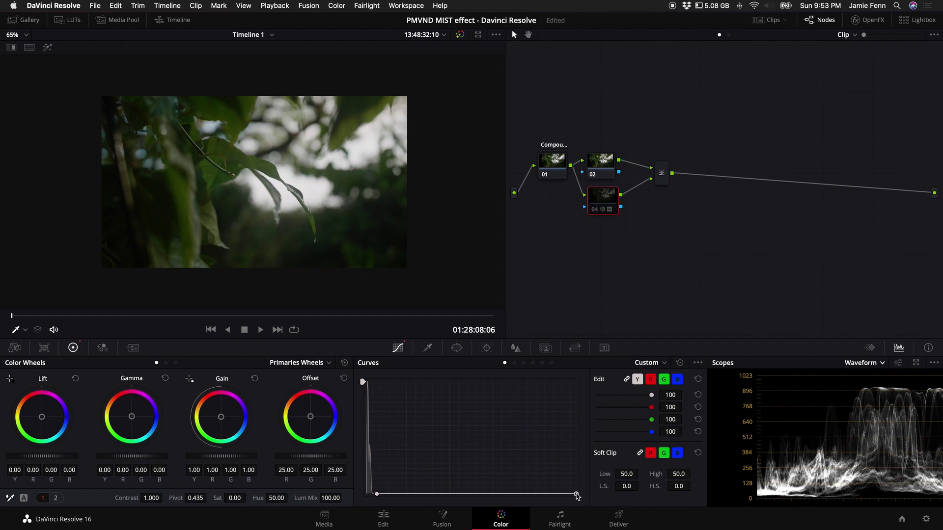
pyautogui.moveTo(576, 493); pyautogui.dragTo(600, 330)
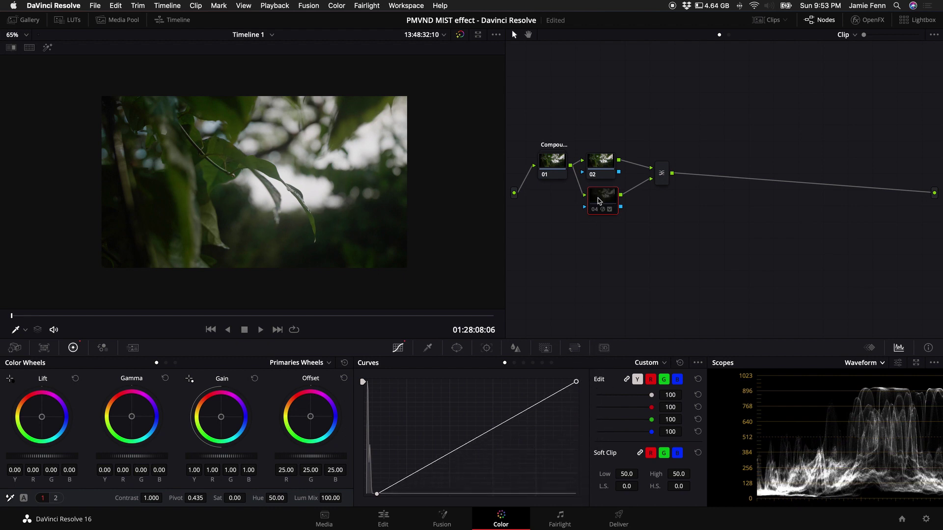
pyautogui.hotkey('ctrl', 'd')
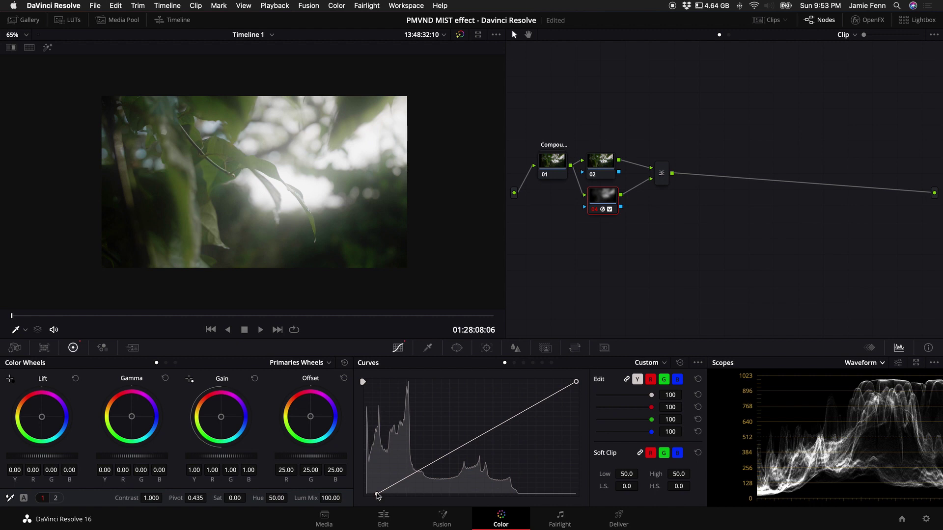
pyautogui.moveTo(377, 496); pyautogui.dragTo(367, 494)
pyautogui.moveTo(568, 388); pyautogui.dragTo(514, 411)
pyautogui.moveTo(377, 488)
pyautogui.mouseDown()
pyautogui.moveTo(391, 492)
pyautogui.moveTo(392, 480)
pyautogui.mouseUp()
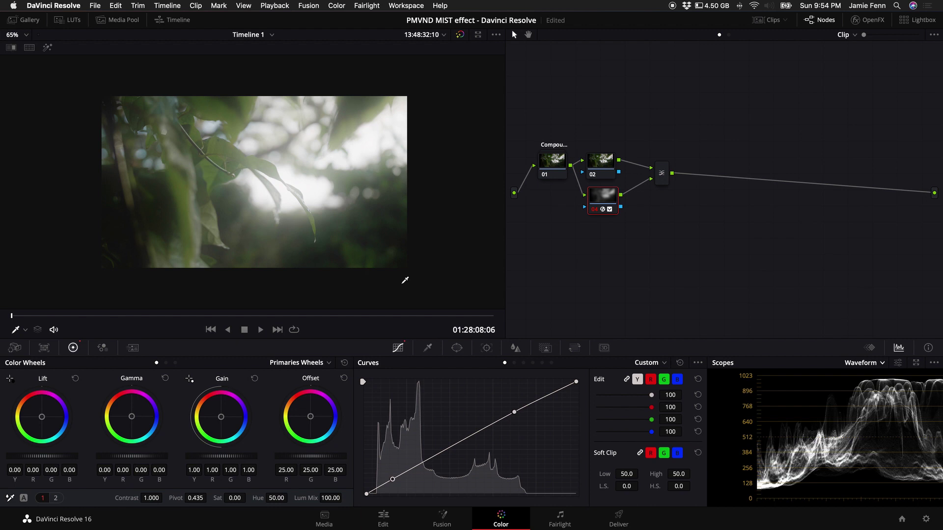
pyautogui.press('Down')
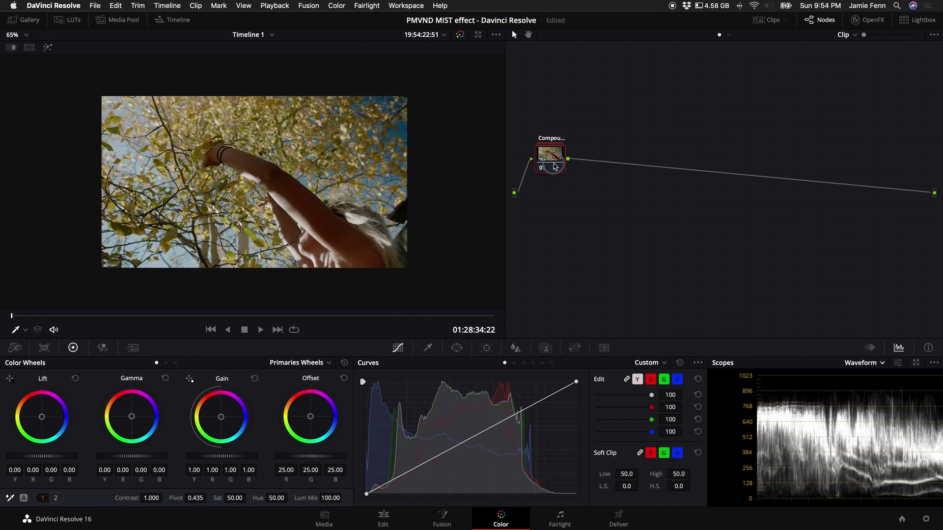
# Add serial node 02 after node 01 on the tree shot and apply the Glow OpenFX to it
pyautogui.moveTo(547, 164)
pyautogui.mouseDown()
pyautogui.moveTo(553, 170)
pyautogui.moveTo(544, 169)
pyautogui.mouseUp()
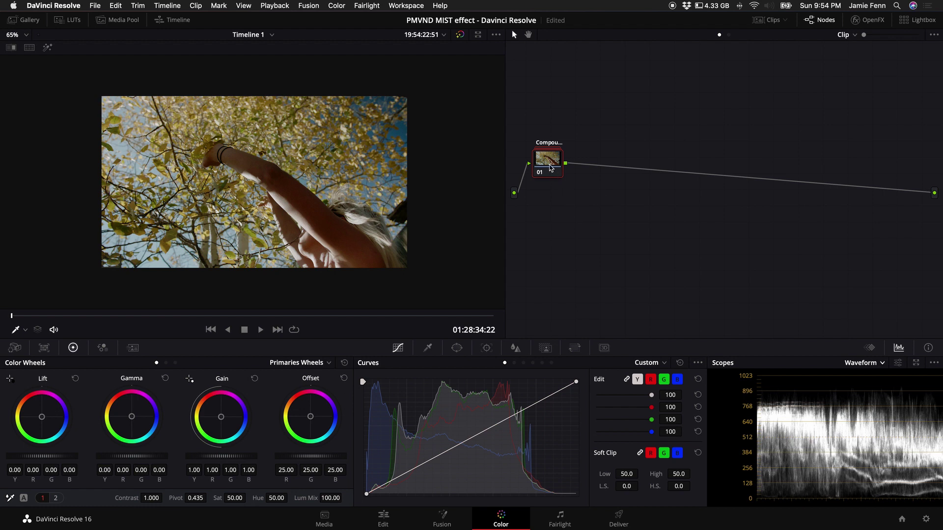
pyautogui.hotkey('alt', 's')
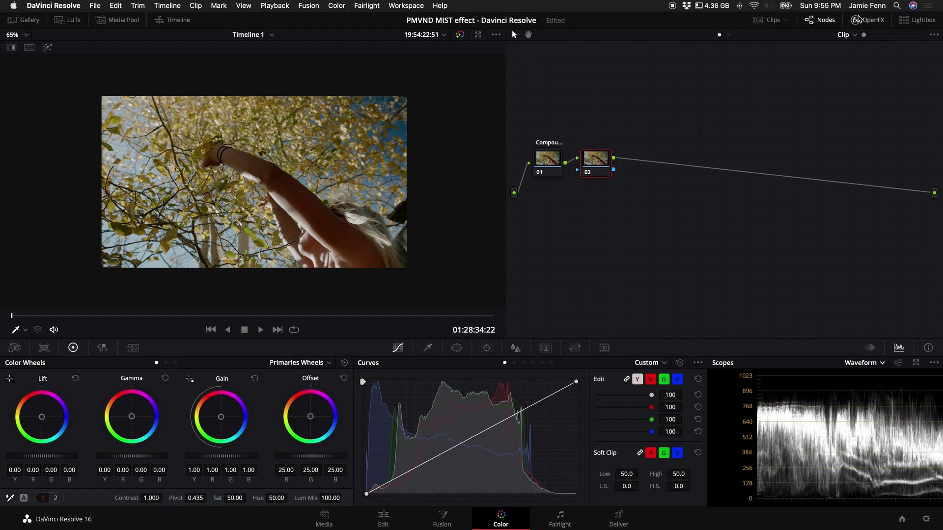
pyautogui.click(871, 22)
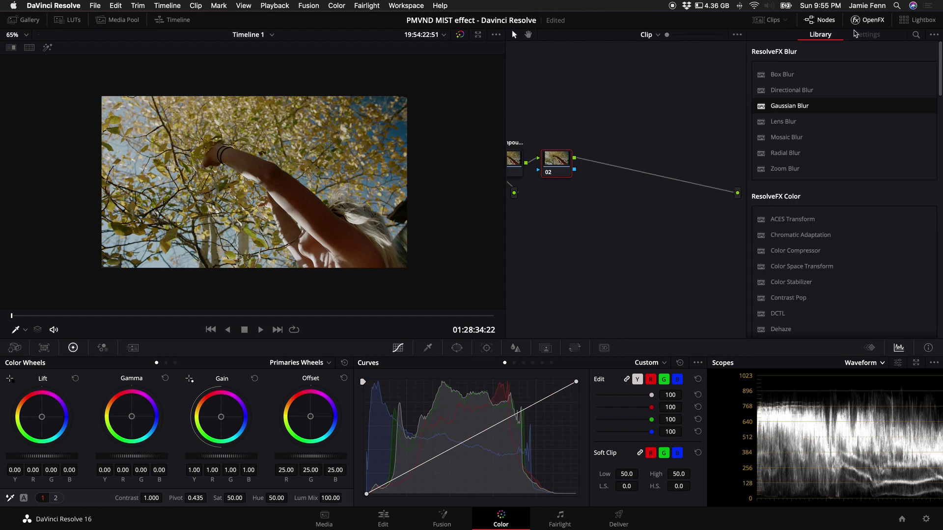
pyautogui.scroll(-10, 789, 268)
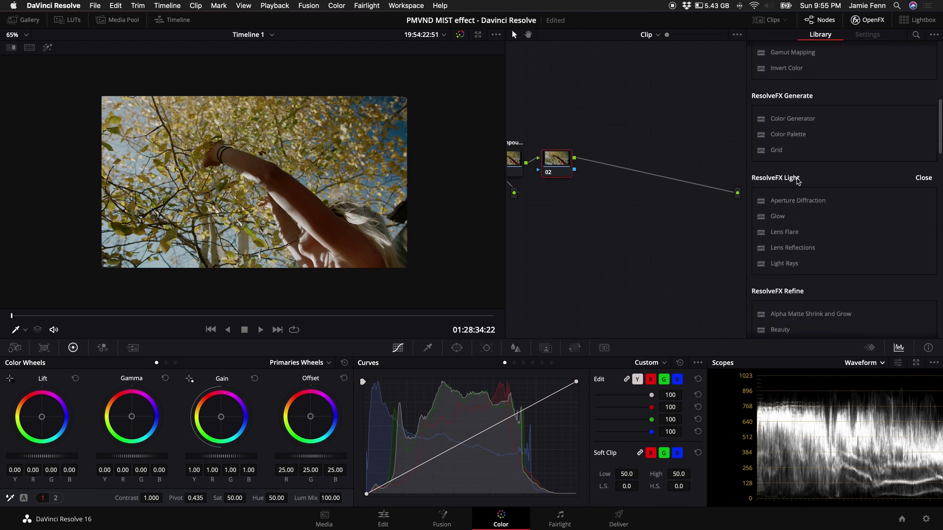
pyautogui.moveTo(782, 220); pyautogui.dragTo(564, 165)
pyautogui.click(546, 162)
pyautogui.moveTo(442, 315); pyautogui.dragTo(475, 314)
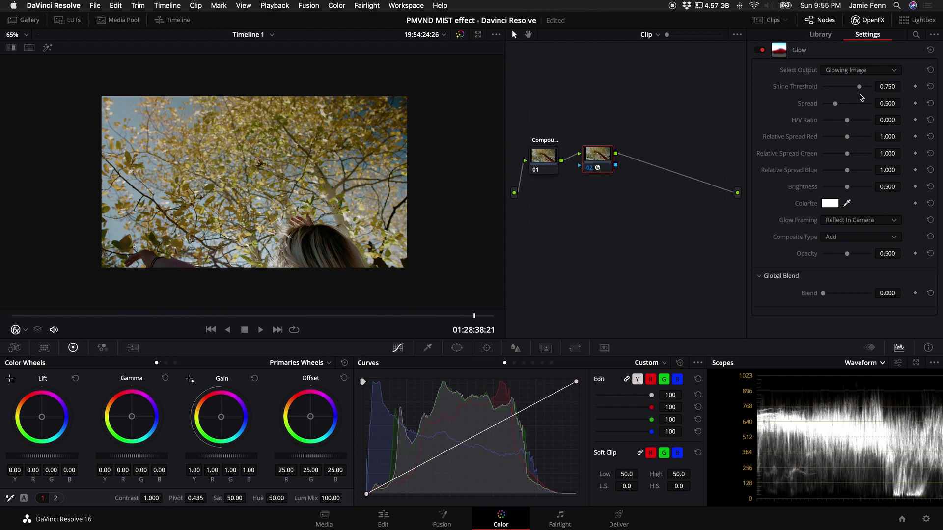
# Using Glow Alone output, set shine threshold 0.439, spread 0.367 and brightness 0.551, then show Glowing Image
pyautogui.click(589, 167)
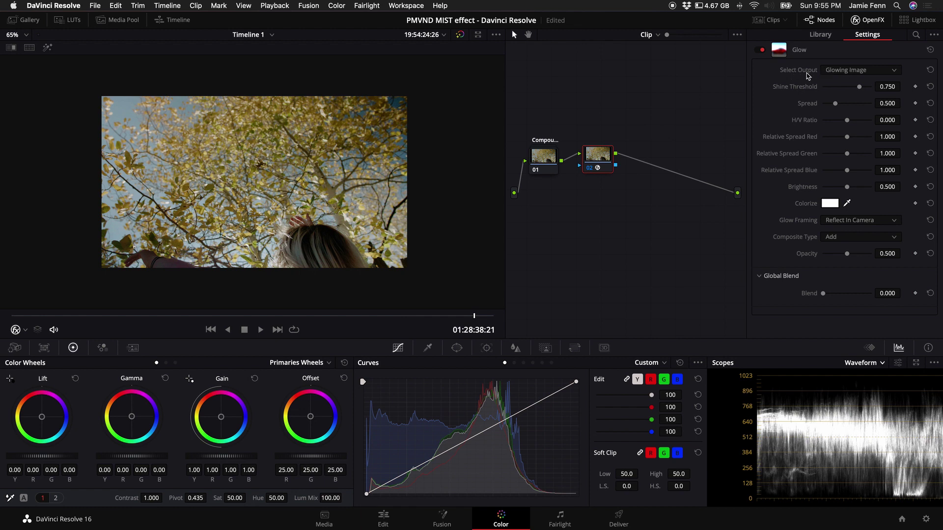
pyautogui.click(855, 75)
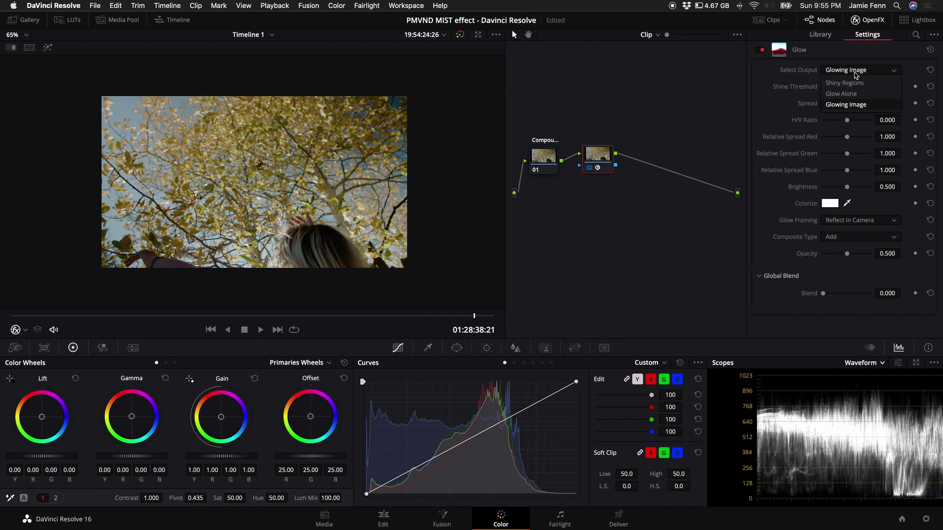
pyautogui.click(840, 93)
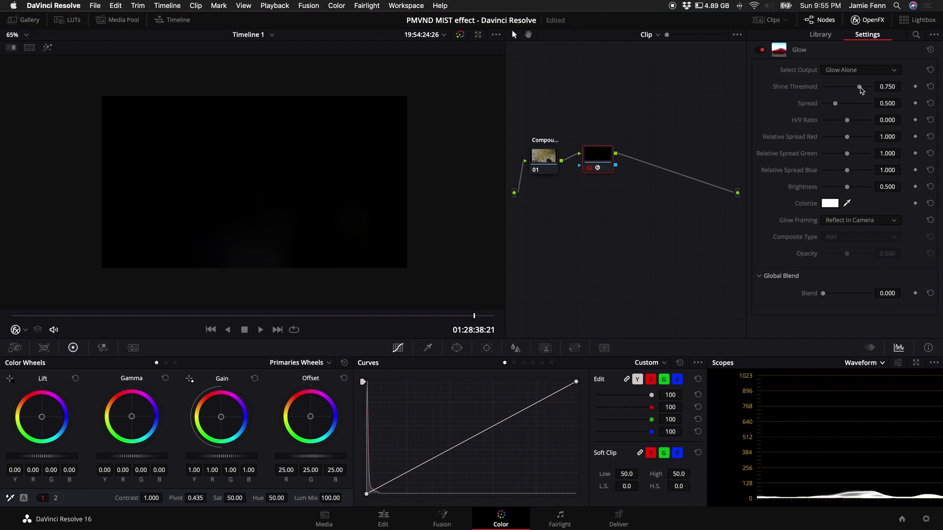
pyautogui.moveTo(859, 90); pyautogui.dragTo(832, 111)
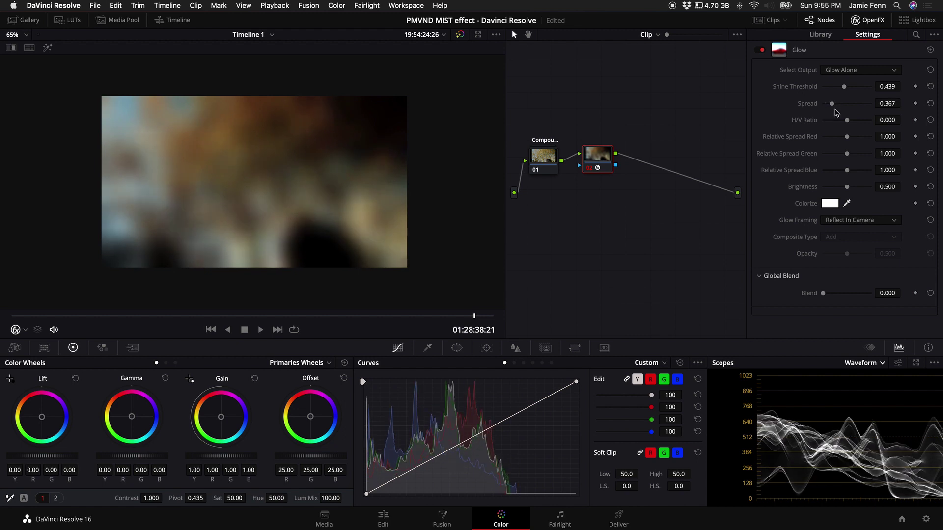
pyautogui.moveTo(848, 185); pyautogui.dragTo(863, 190)
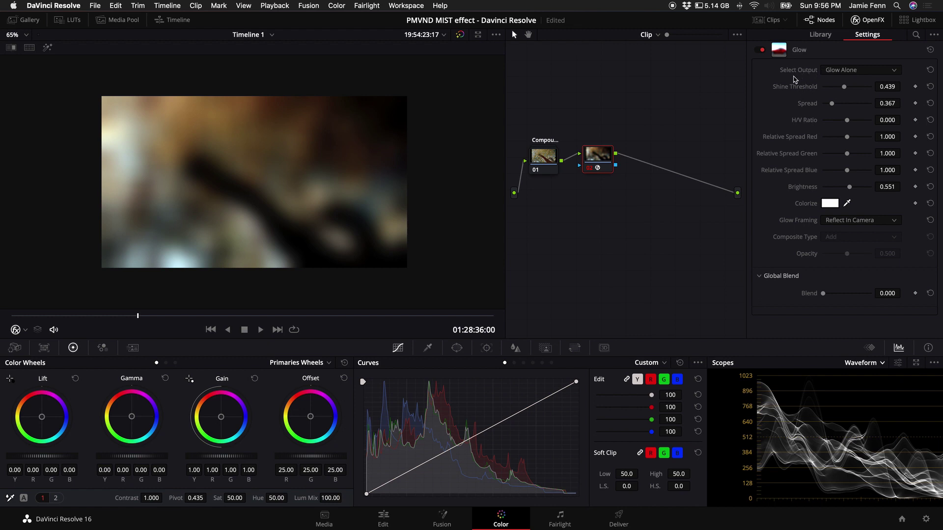
pyautogui.click(849, 73)
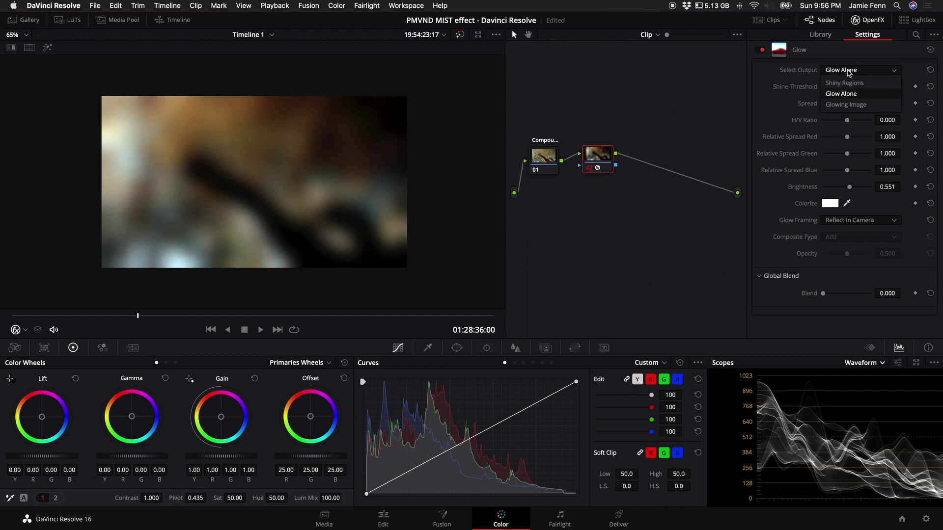
pyautogui.click(847, 104)
# Scrub through the tree shot and change the Glow's Composite Type from Add to Screen
pyautogui.click(139, 316)
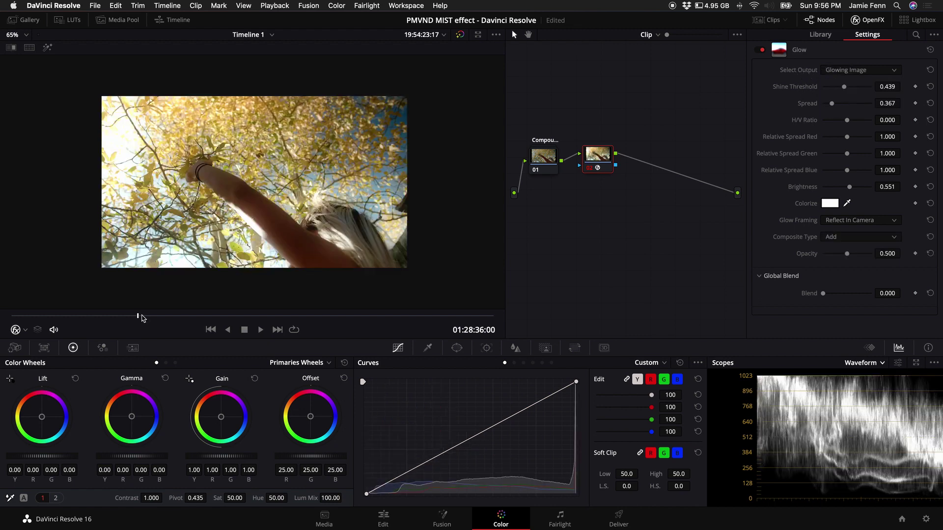
pyautogui.moveTo(137, 318); pyautogui.dragTo(320, 312)
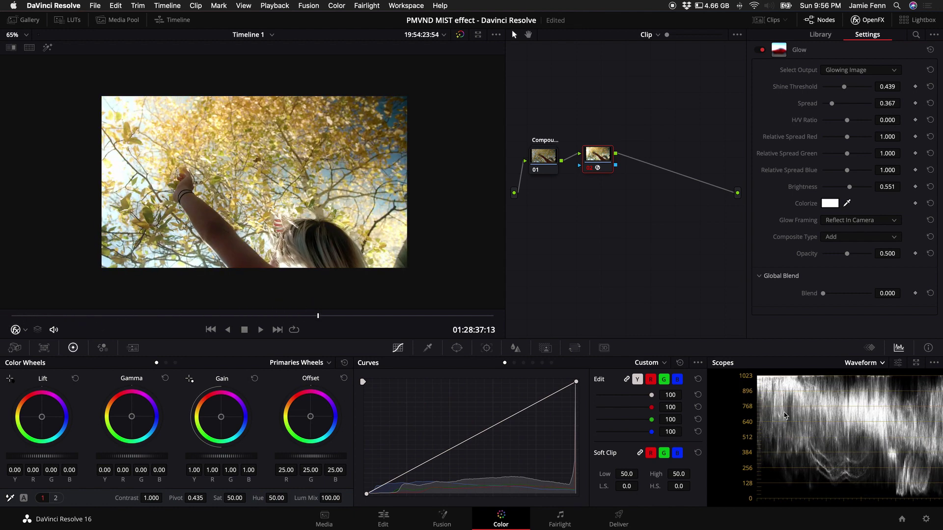
pyautogui.moveTo(320, 315); pyautogui.dragTo(201, 320)
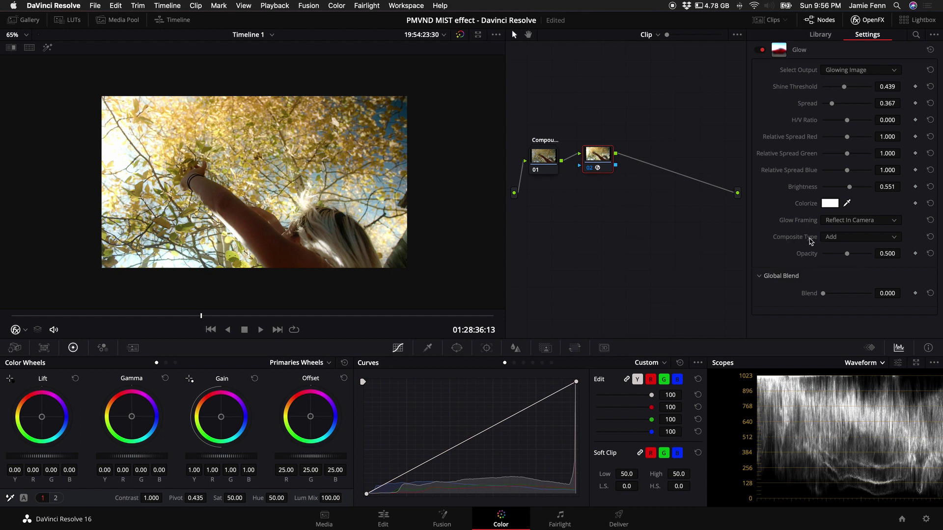
pyautogui.click(840, 239)
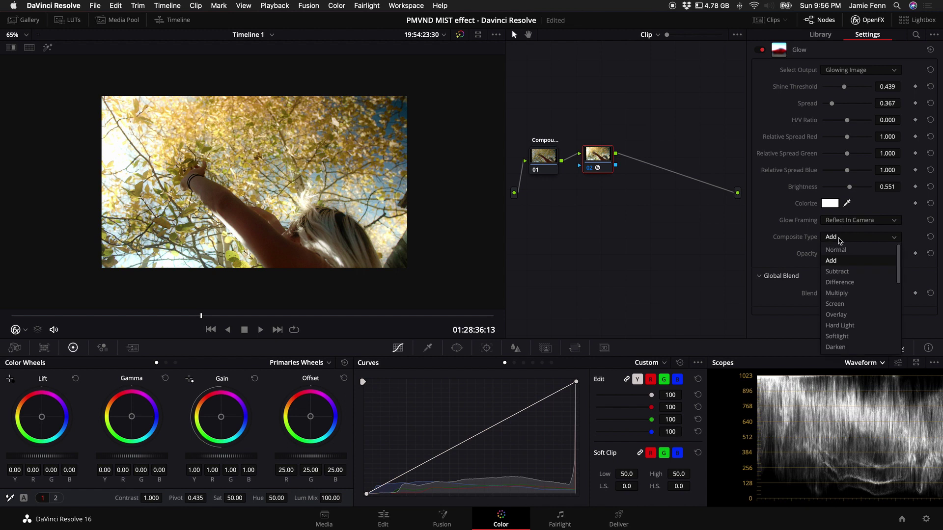
pyautogui.click(840, 304)
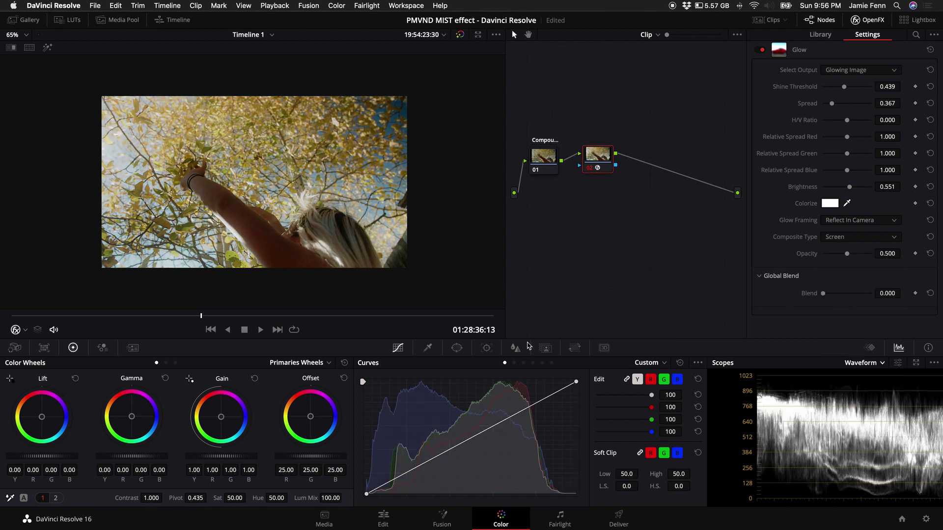
# Play back the clip and toggle the glow node to review the Screen blend
pyautogui.click(210, 329)
pyautogui.press('space')
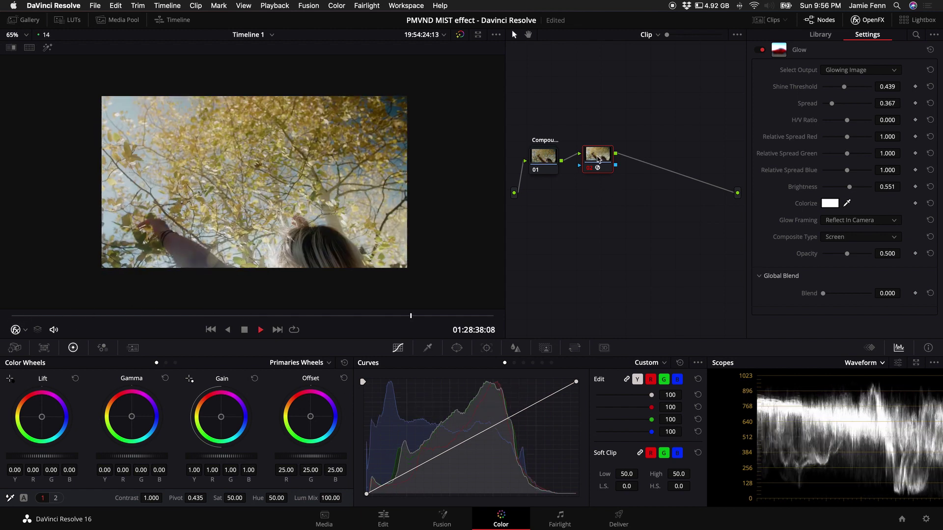
pyautogui.press('space')
pyautogui.hotkey('ctrl', 'd')
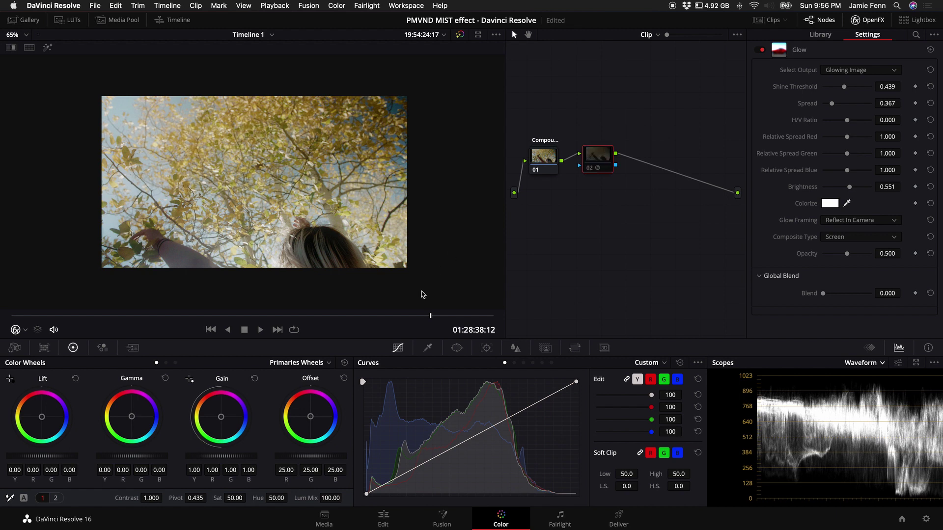
pyautogui.click(8, 316)
pyautogui.press('space')
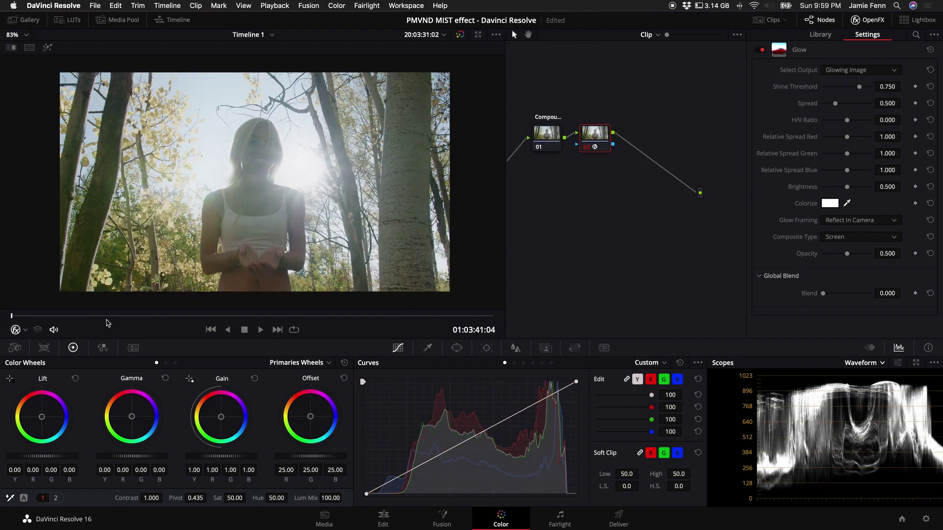
# Scrub to a later frame of the forest clip and view the glow alone
pyautogui.moveTo(52, 315); pyautogui.dragTo(185, 315)
pyautogui.click(836, 72)
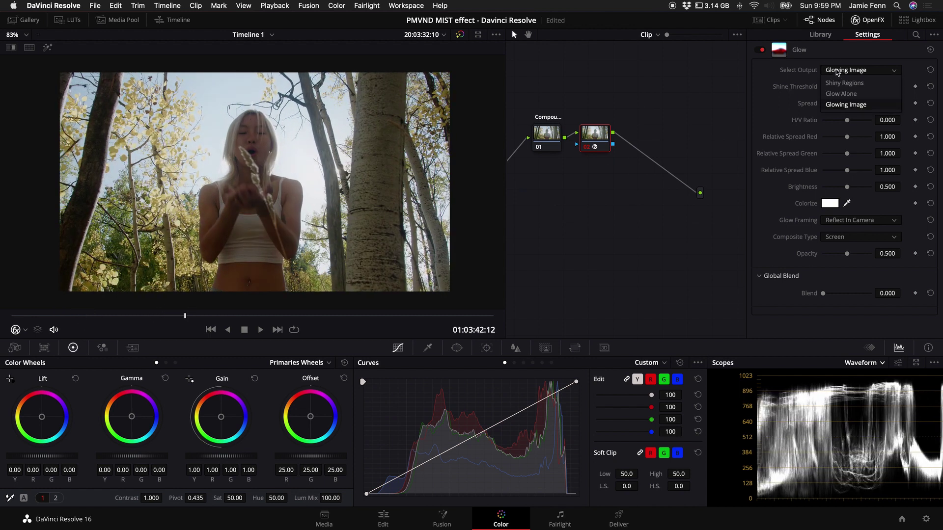
pyautogui.click(834, 94)
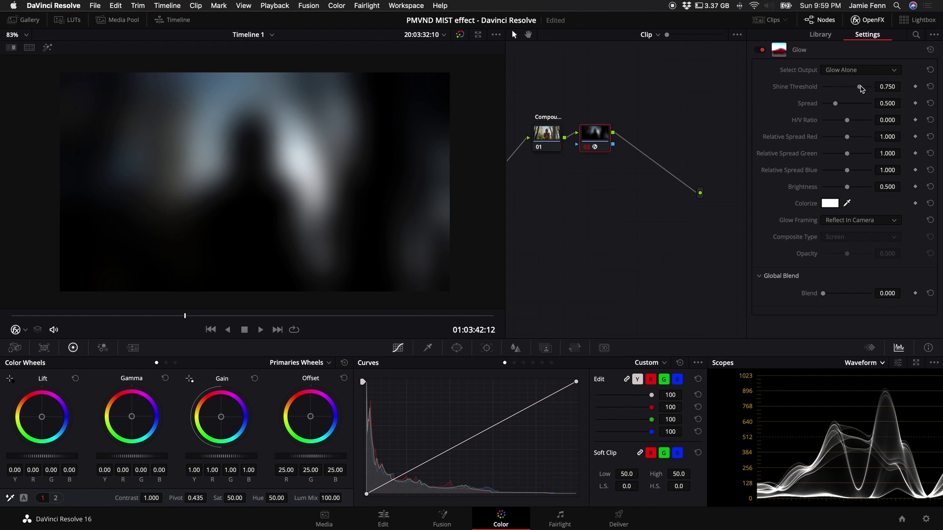
# Tune the forest clip's glow to a 0.725 shine threshold and 0.490 spread
pyautogui.moveTo(860, 88); pyautogui.dragTo(855, 91)
pyautogui.scroll(5, 298, 169)
pyautogui.scroll(-2, 339, 139)
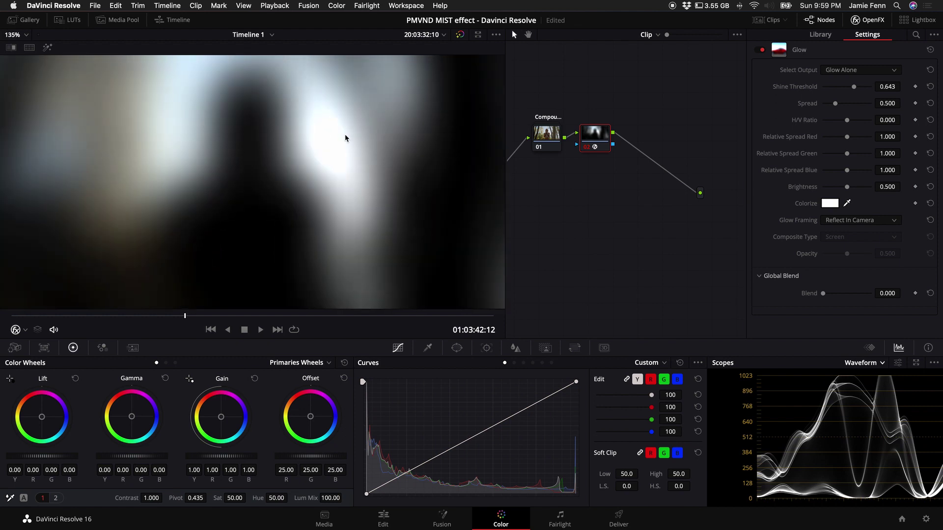
pyautogui.scroll(-2, 364, 151)
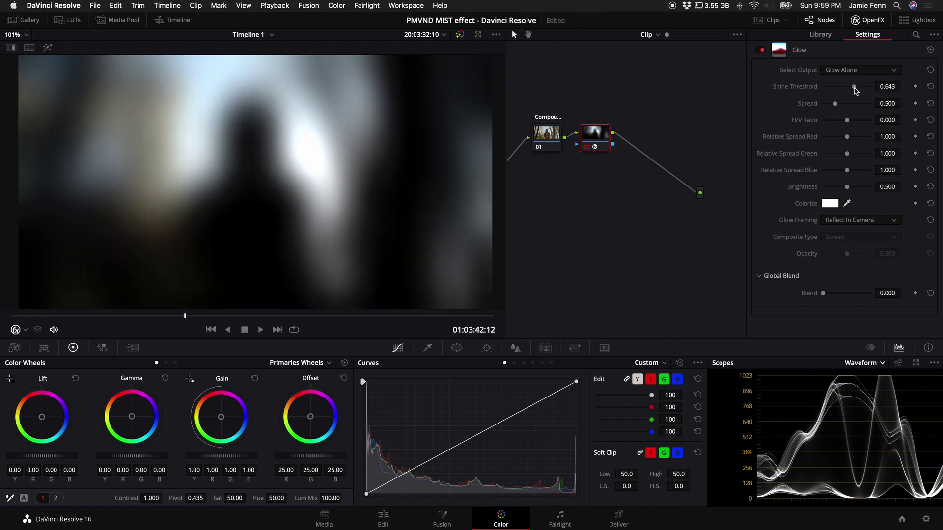
pyautogui.moveTo(853, 87); pyautogui.dragTo(853, 92)
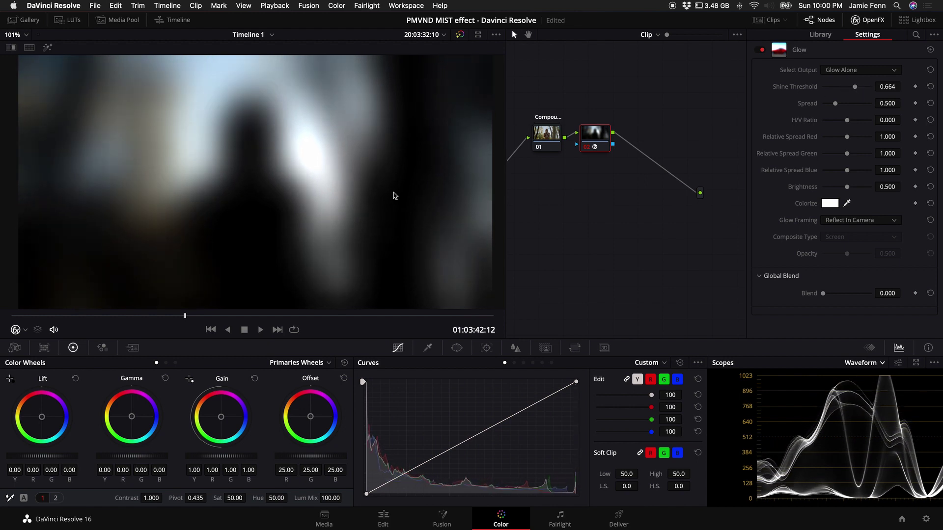
pyautogui.scroll(-2, 395, 196)
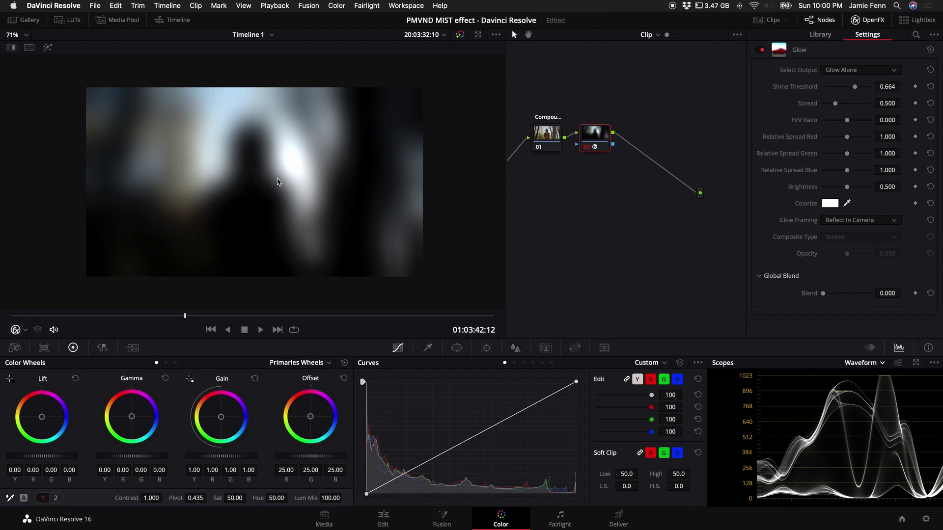
pyautogui.scroll(2, 277, 182)
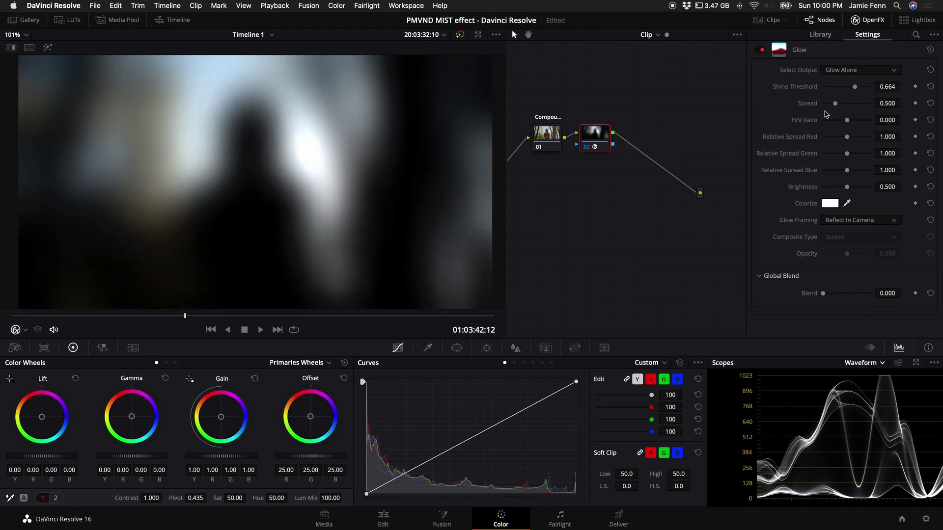
pyautogui.moveTo(835, 103)
pyautogui.mouseDown()
pyautogui.moveTo(858, 89)
pyautogui.moveTo(834, 103)
pyautogui.mouseUp()
pyautogui.scroll(-2, 317, 165)
pyautogui.scroll(-1, 313, 172)
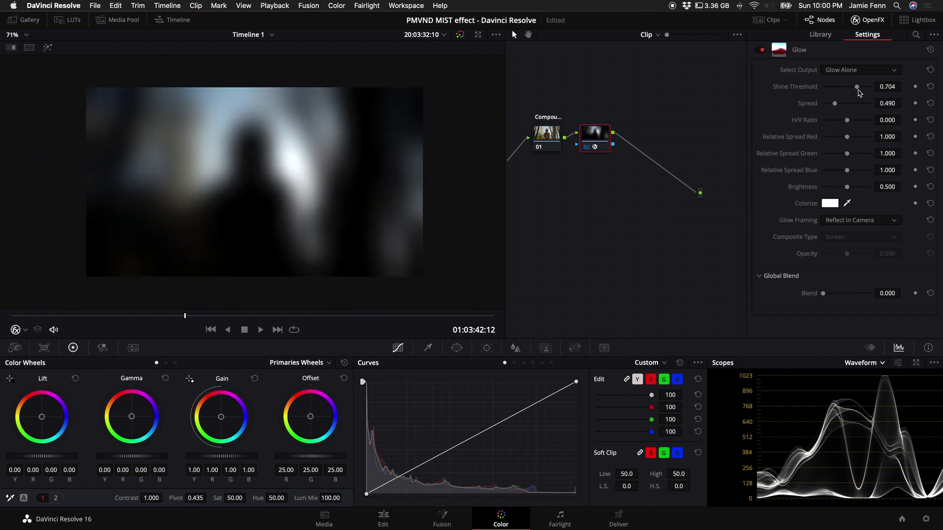
pyautogui.moveTo(859, 92); pyautogui.dragTo(857, 88)
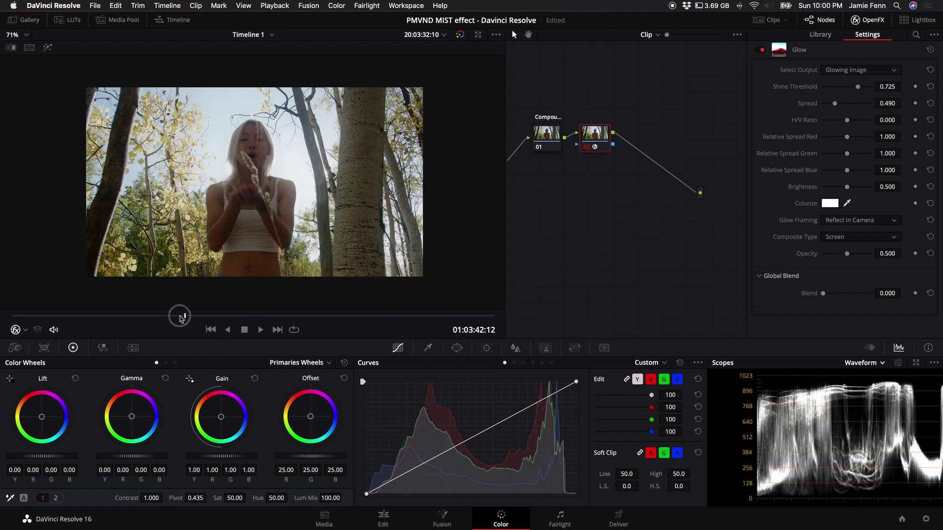
# Return to the forest clip's start, view the glow alone, and lower shine threshold to 0.500
pyautogui.click(2, 324)
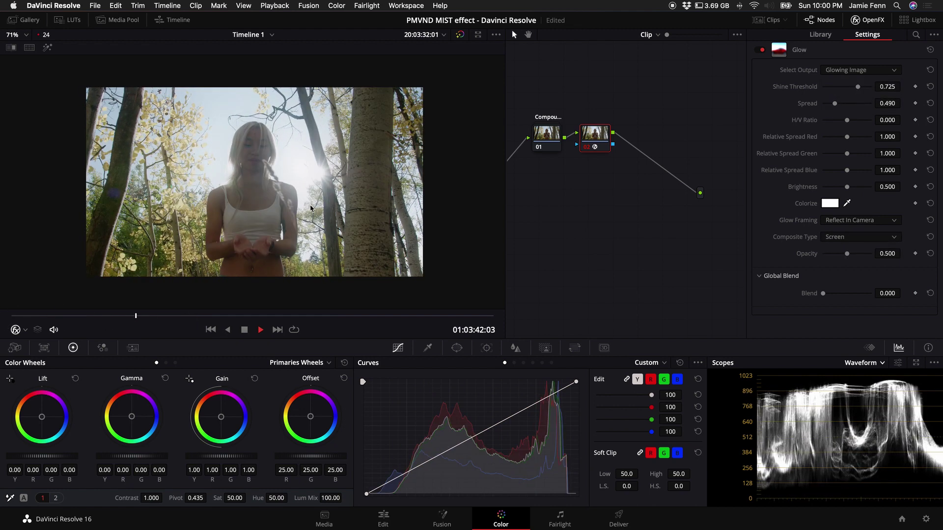
pyautogui.press('space')
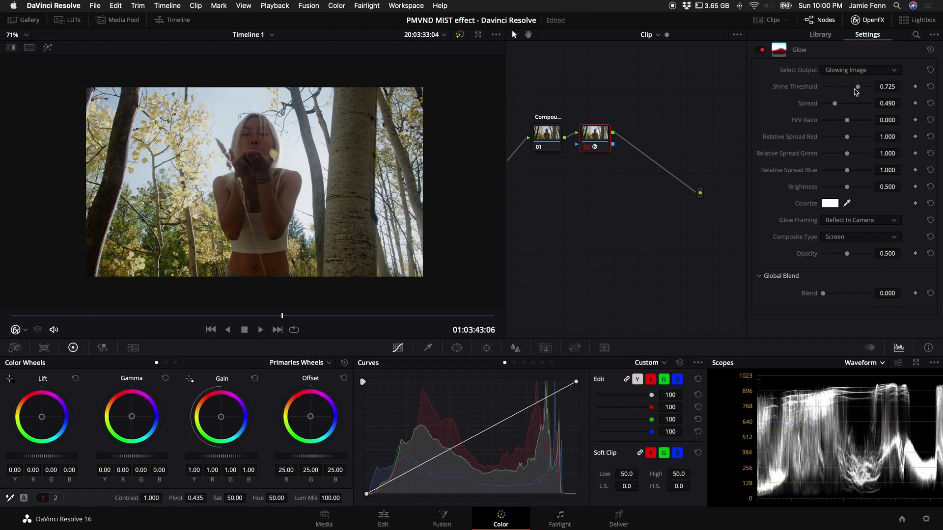
pyautogui.click(846, 71)
pyautogui.click(845, 90)
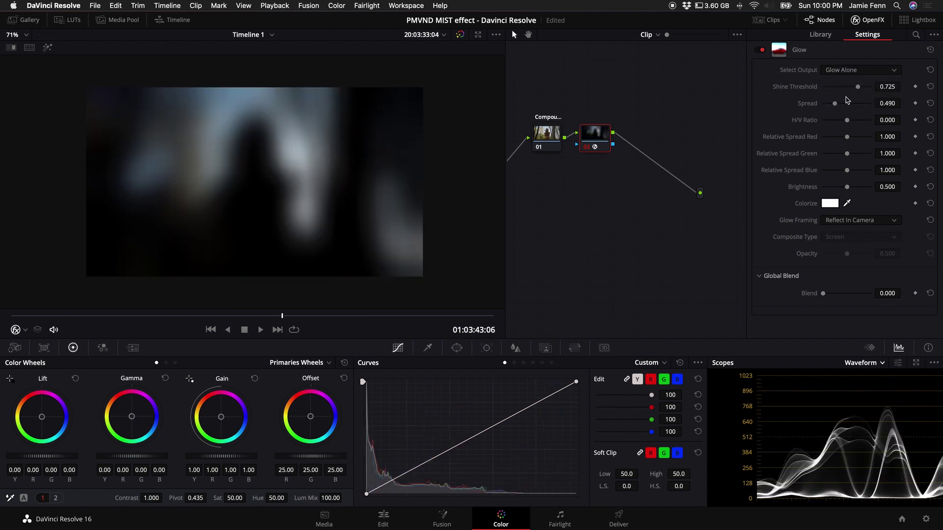
pyautogui.moveTo(858, 88)
pyautogui.mouseDown()
pyautogui.moveTo(843, 88)
pyautogui.moveTo(840, 104)
pyautogui.moveTo(868, 108)
pyautogui.moveTo(846, 90)
pyautogui.mouseUp()
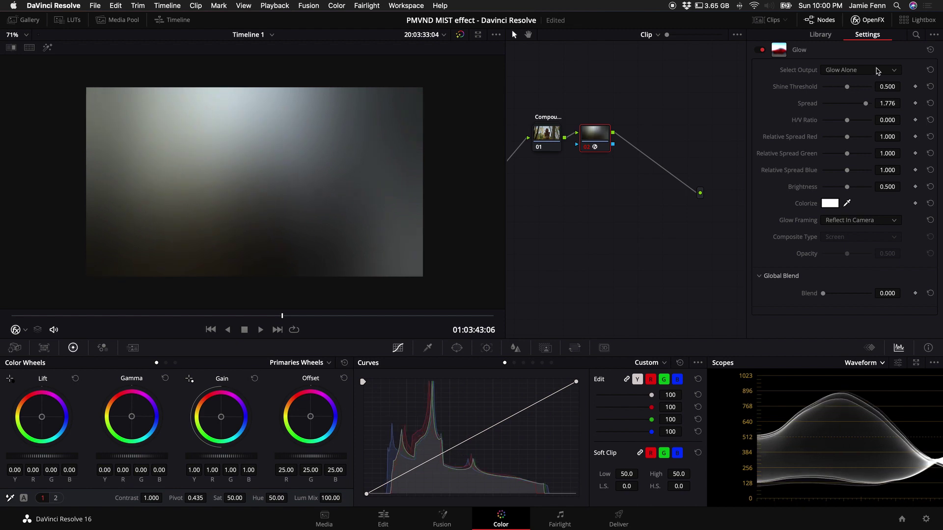
pyautogui.click(859, 70)
pyautogui.click(855, 105)
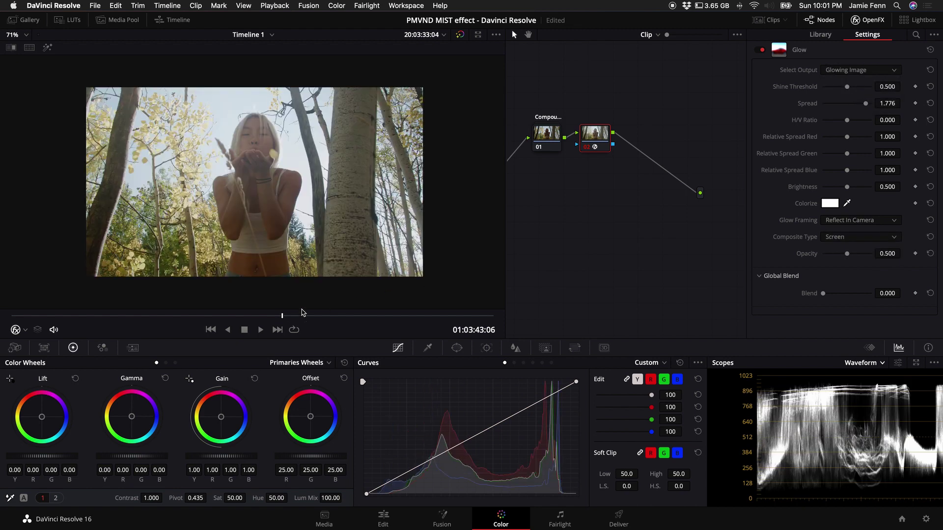